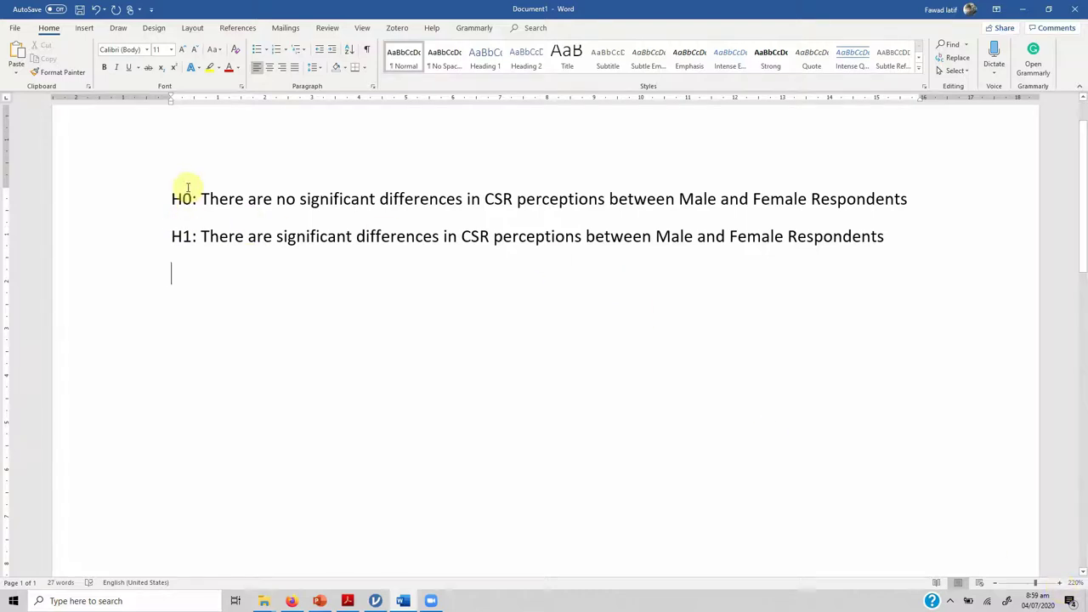
Highlight the H0 and H1 hypothesis lines in the Word document
drag(171, 197, 855, 199)
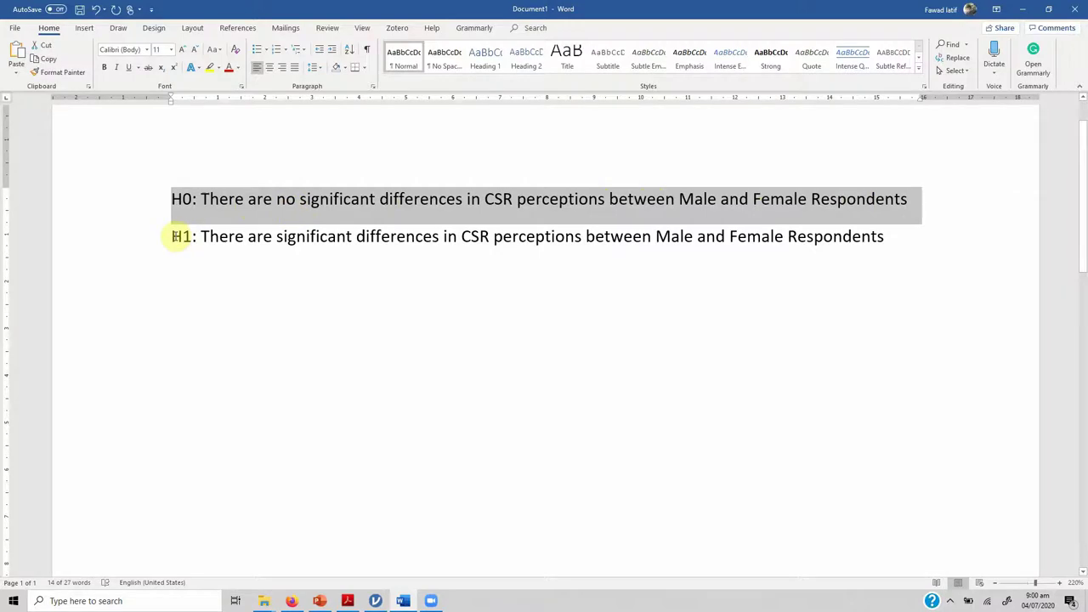
drag(173, 237, 882, 238)
click(881, 241)
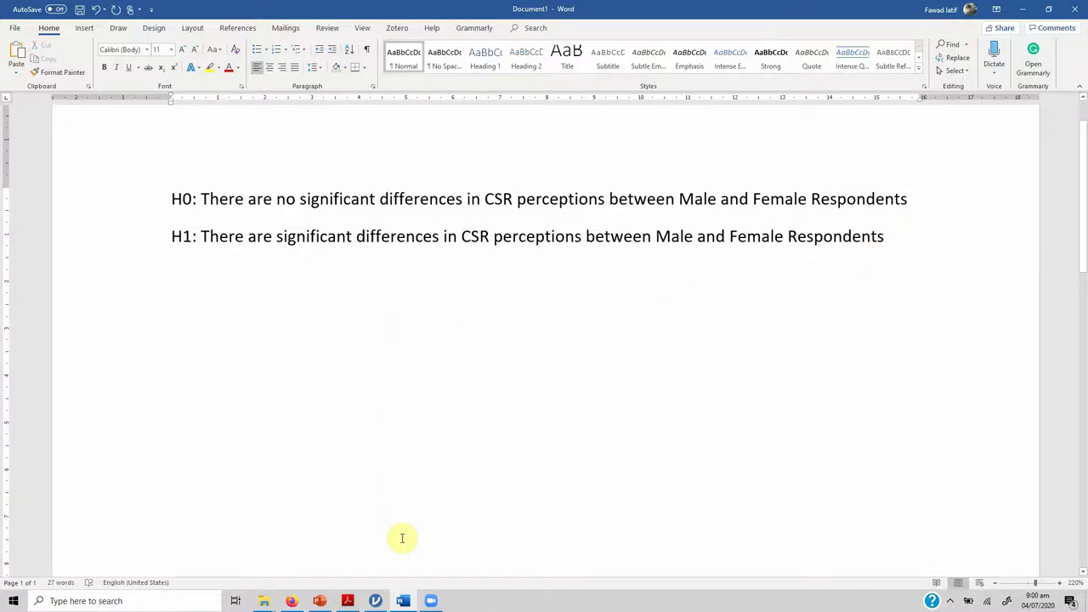
In the jamovi dataset, scroll to and select the CSR score column, then list the t-test types
click(377, 601)
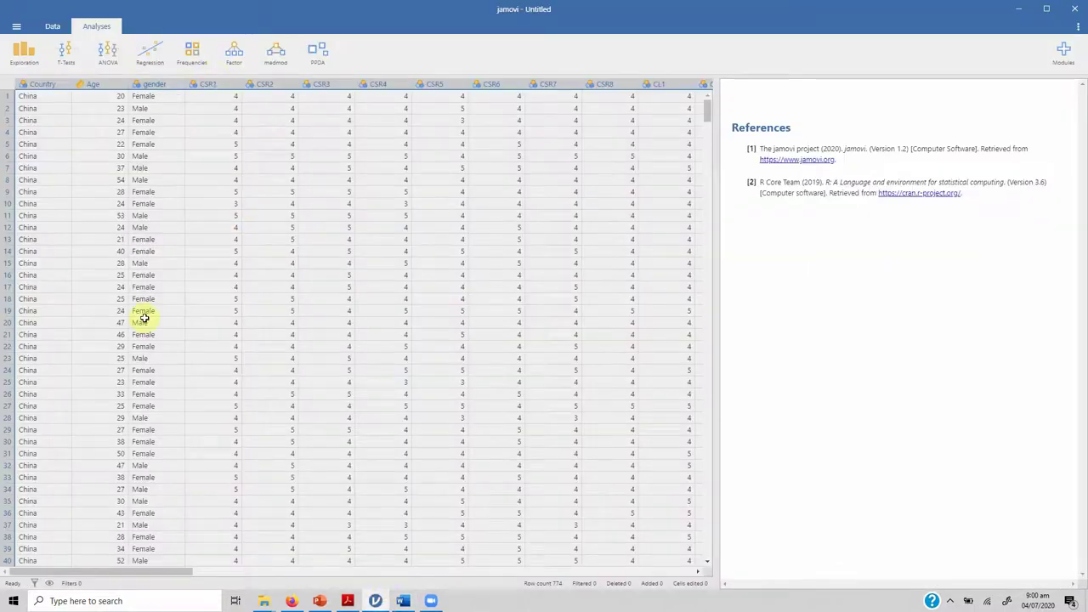
drag(140, 575, 632, 566)
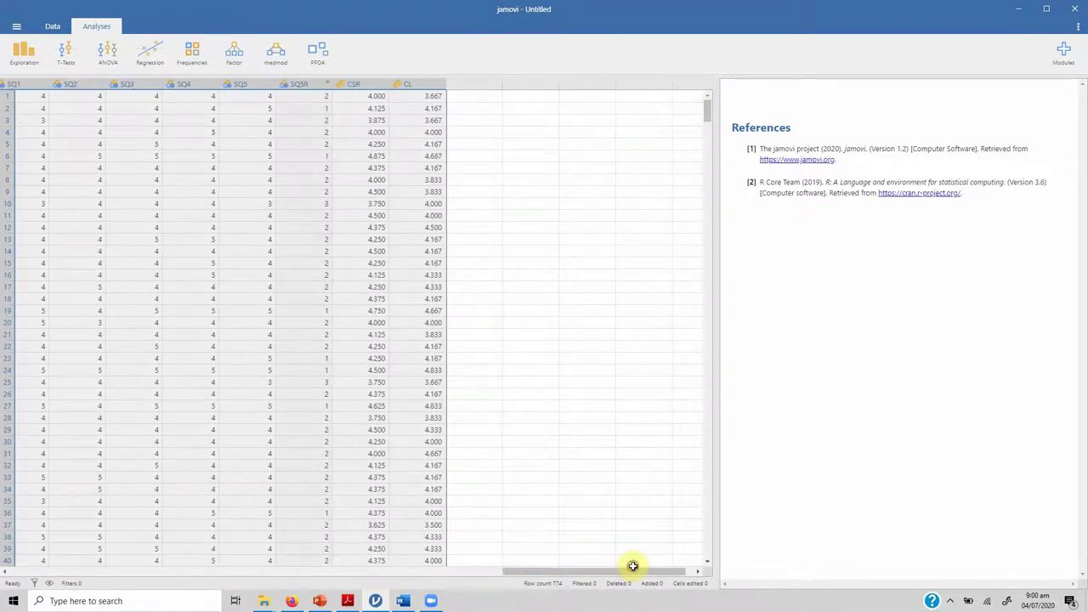
click(352, 85)
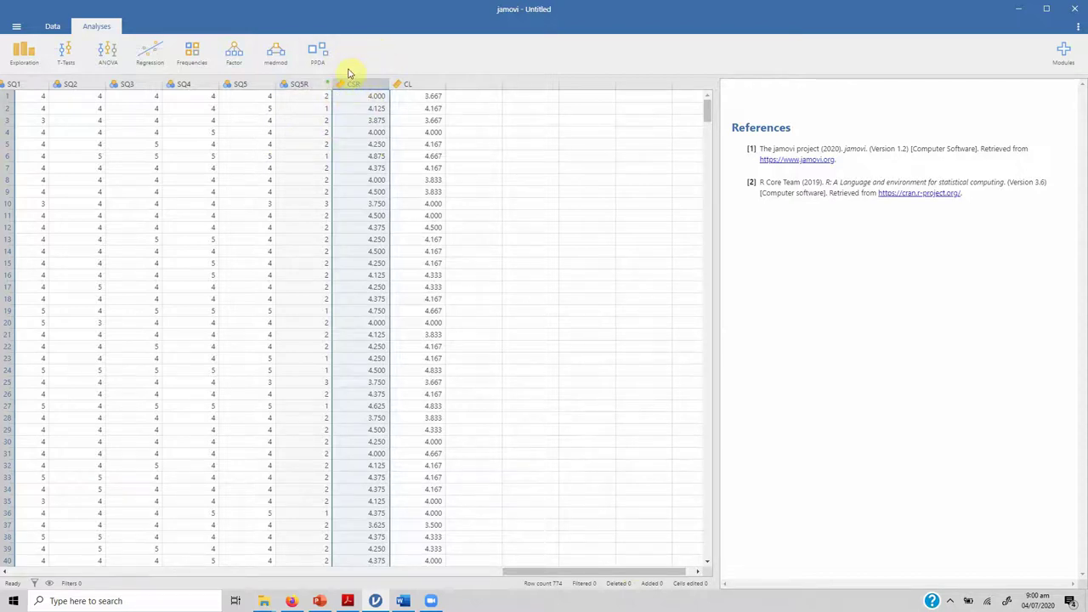
click(347, 95)
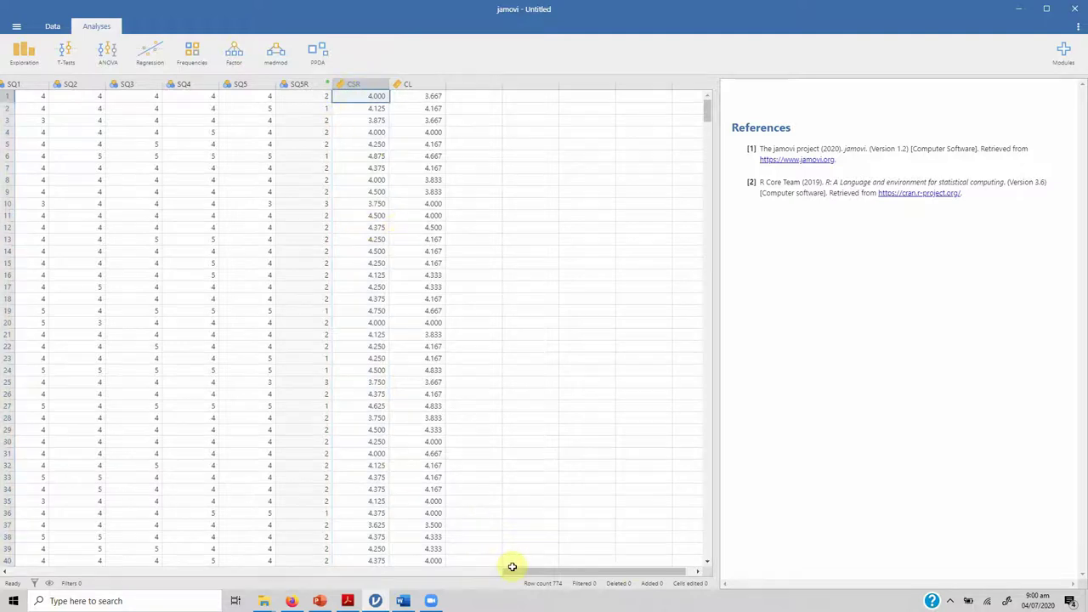
drag(513, 572, 449, 593)
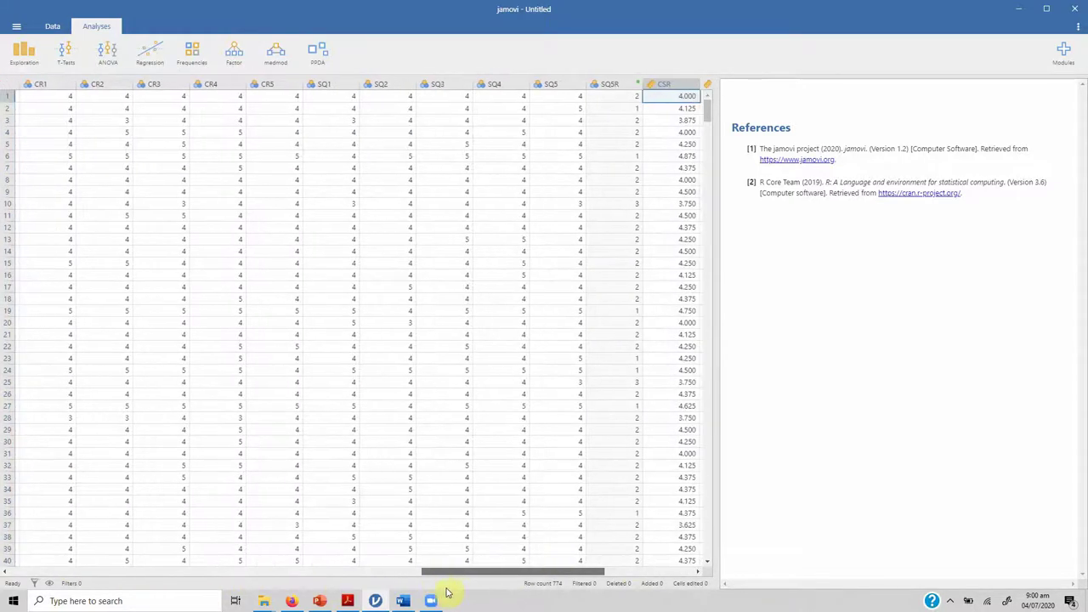
click(74, 60)
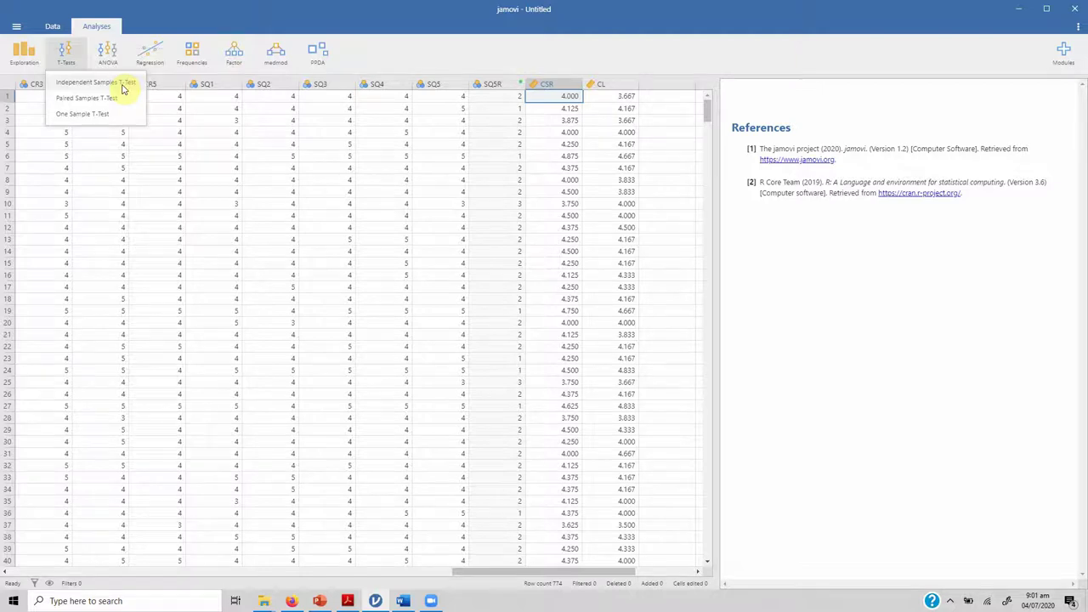
Set up an Independent Samples T-Test with gender as grouping variable and CSR as dependent variable
click(123, 89)
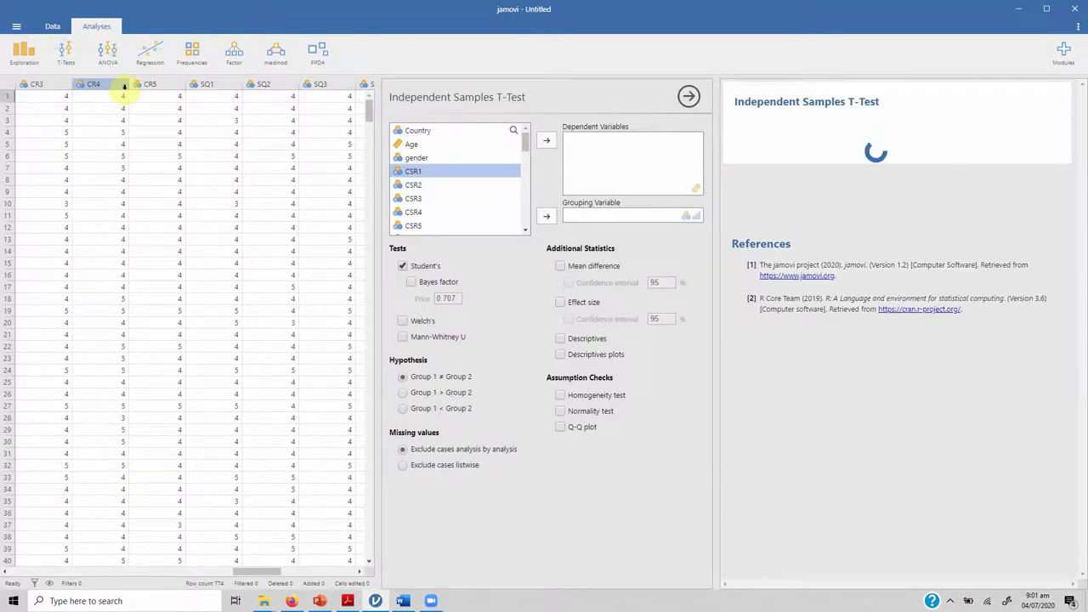
click(68, 50)
click(563, 102)
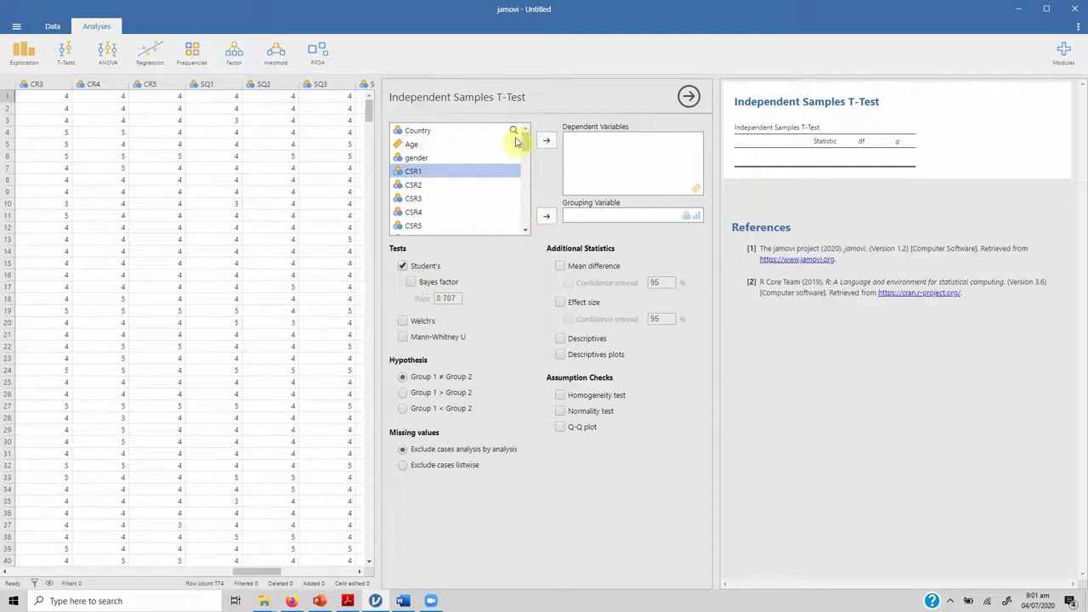
click(436, 159)
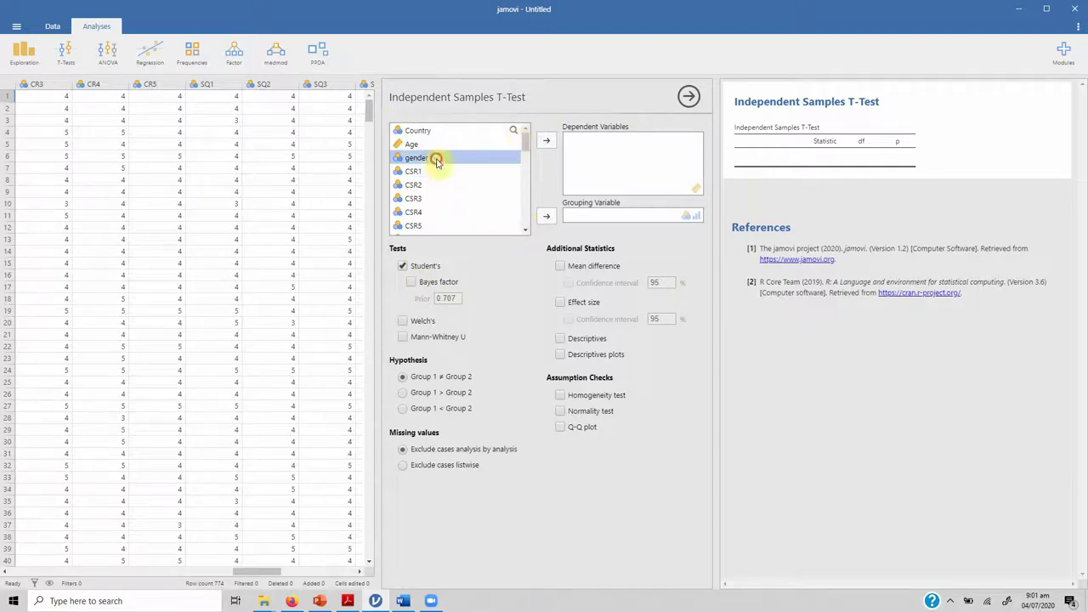
click(547, 217)
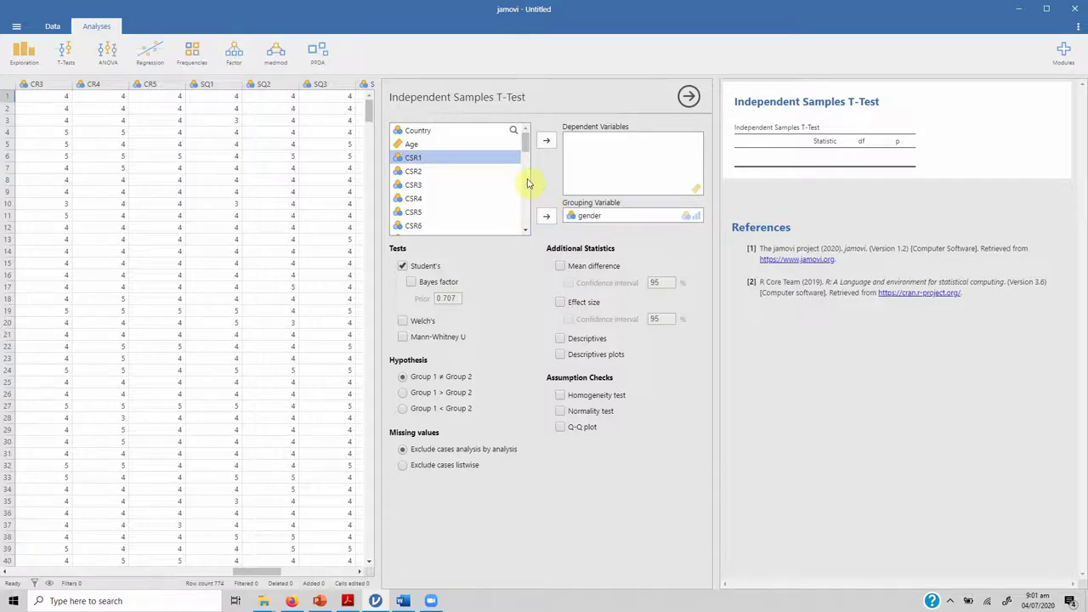
drag(525, 141, 530, 219)
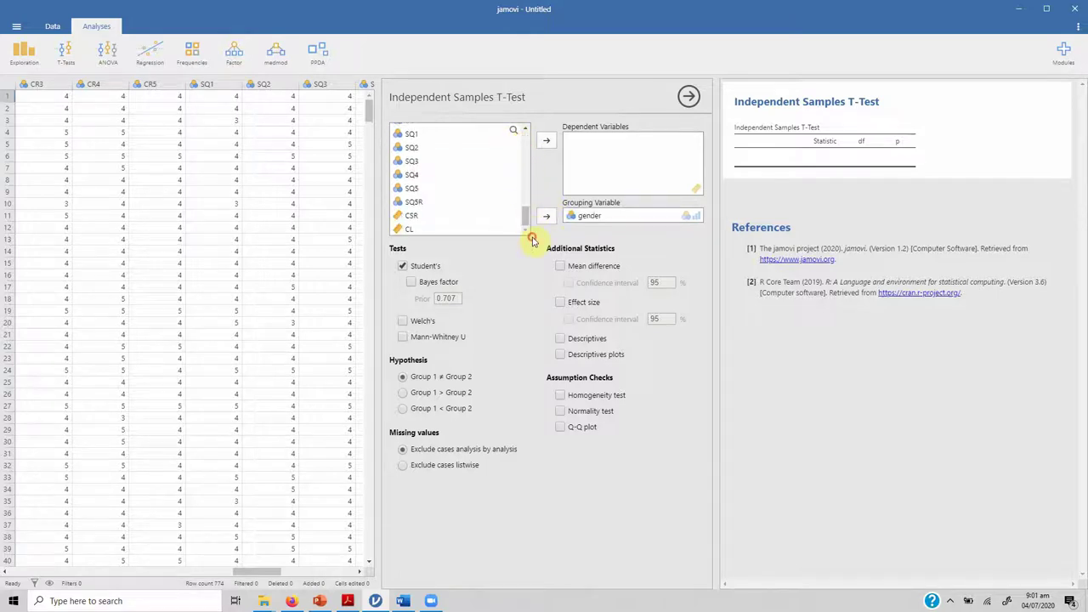
click(415, 216)
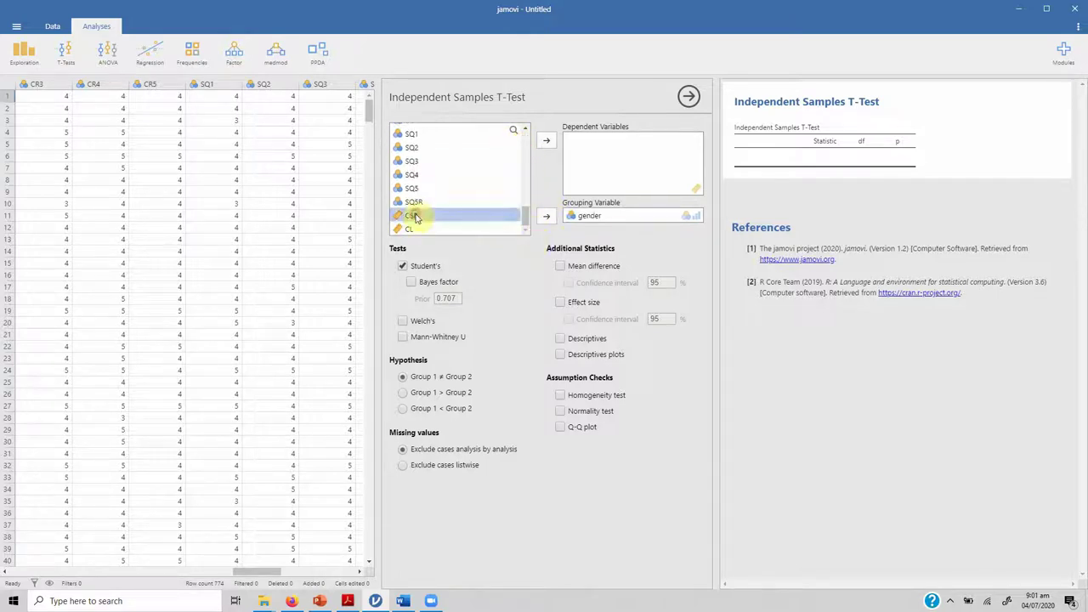
click(547, 140)
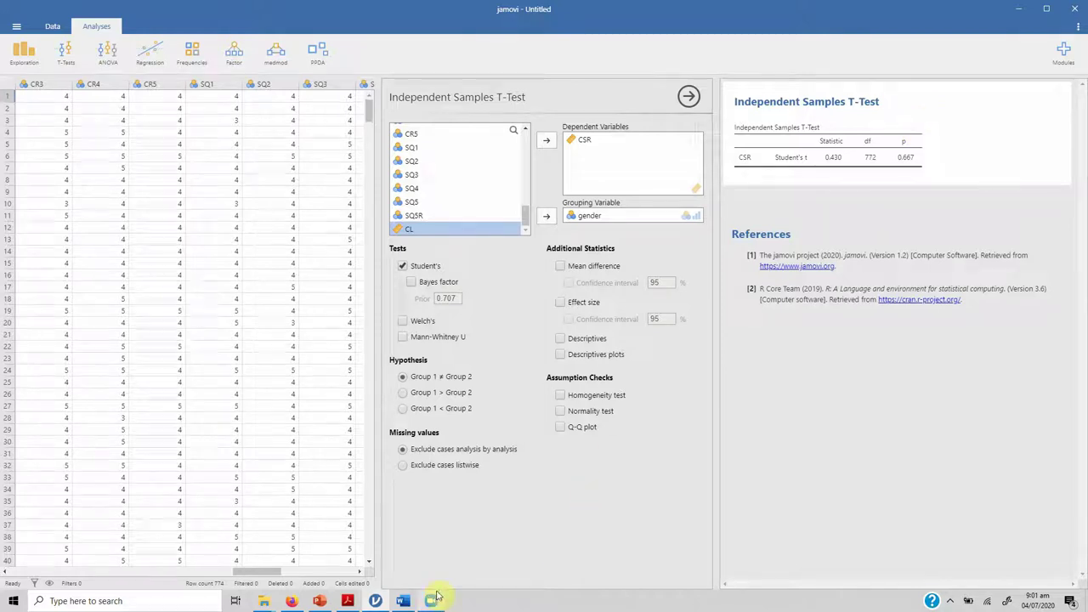
click(403, 601)
drag(174, 197, 915, 182)
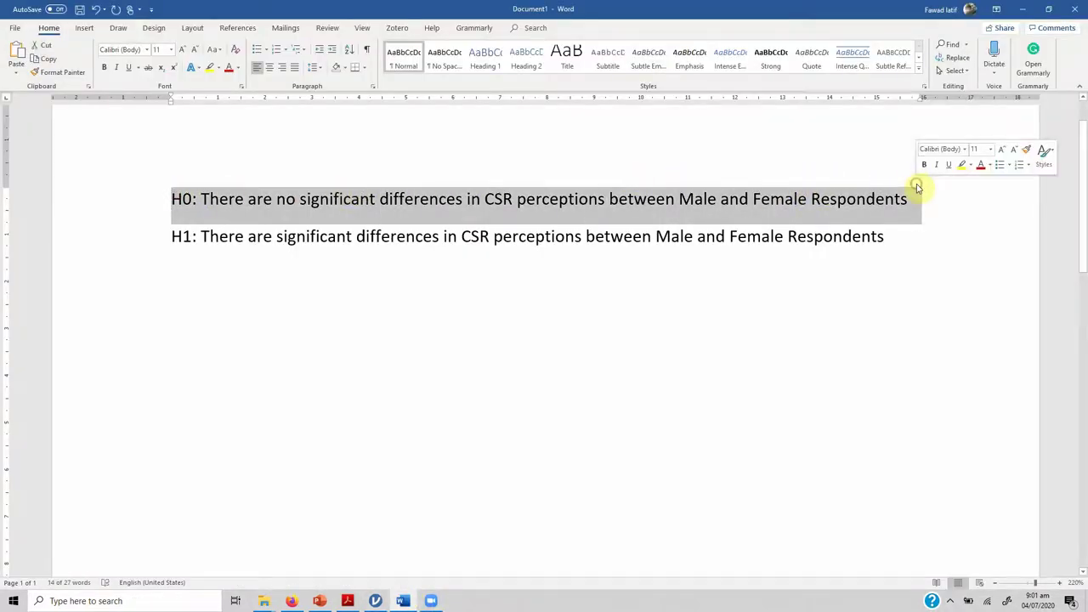
click(759, 213)
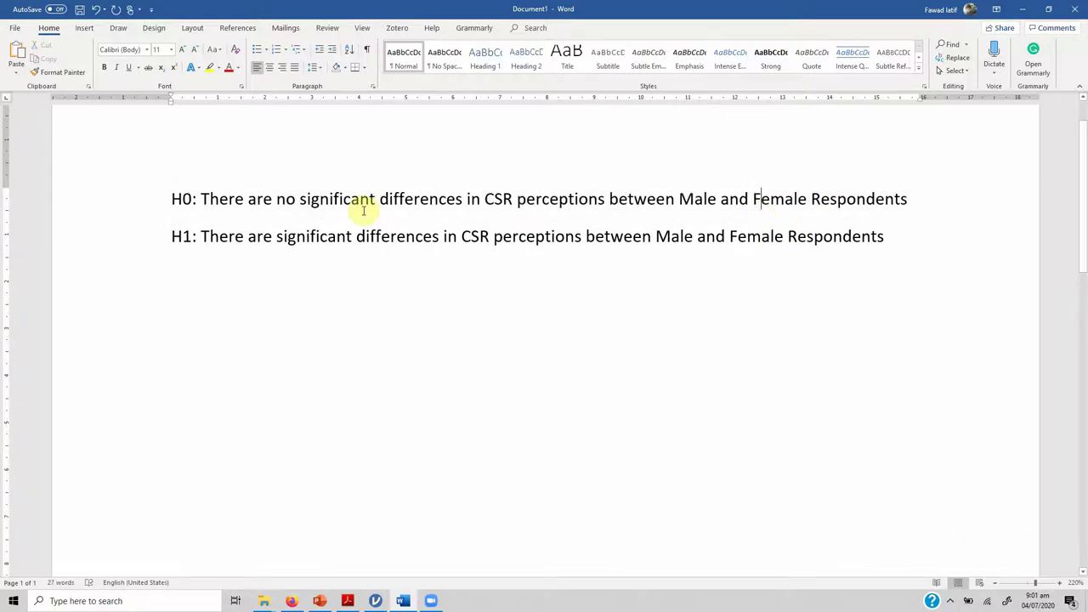
drag(173, 198, 323, 201)
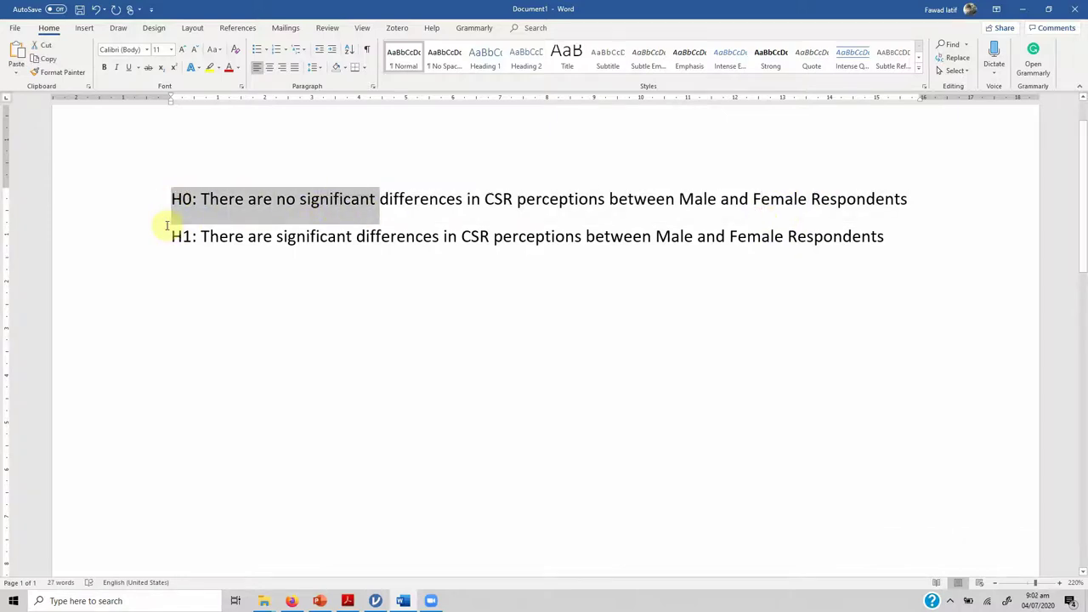
drag(167, 234, 648, 246)
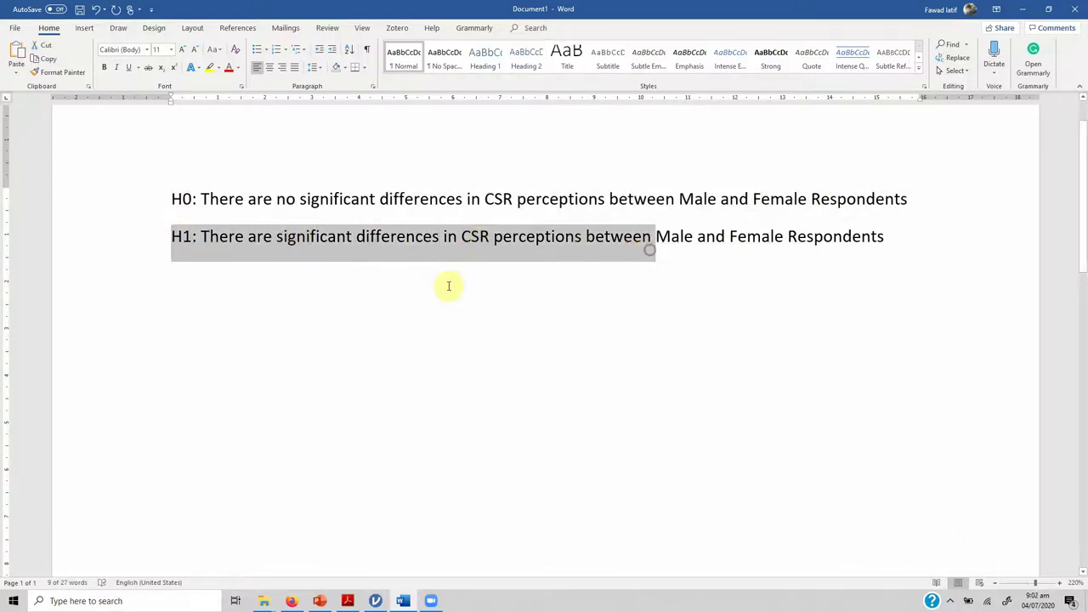
click(375, 600)
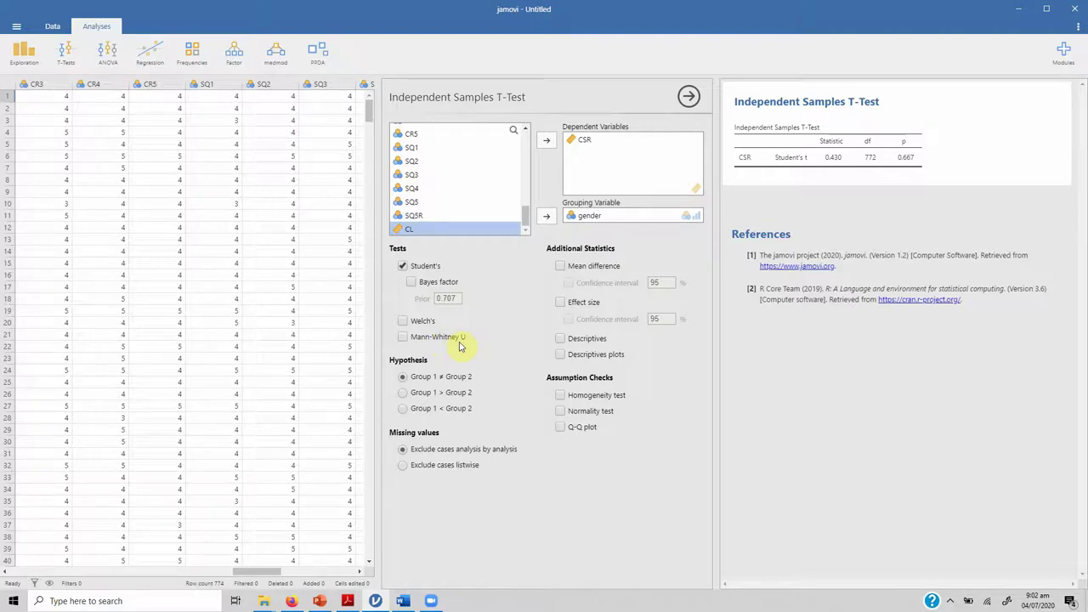
Add group descriptives and Cohen's d, then set the hypothesis to Group 1 < Group 2
click(559, 338)
click(561, 304)
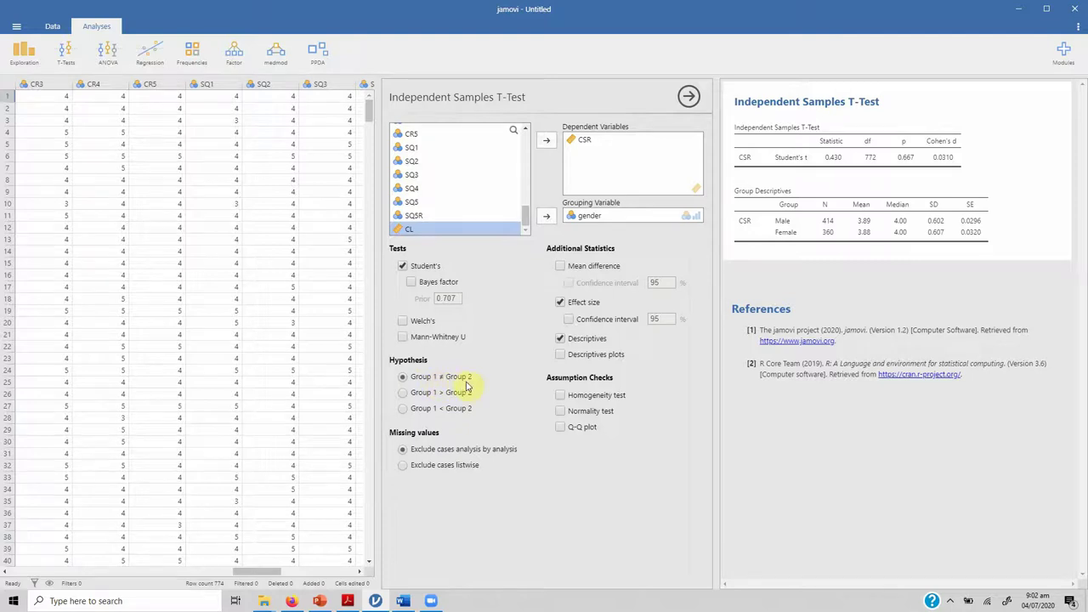
click(404, 395)
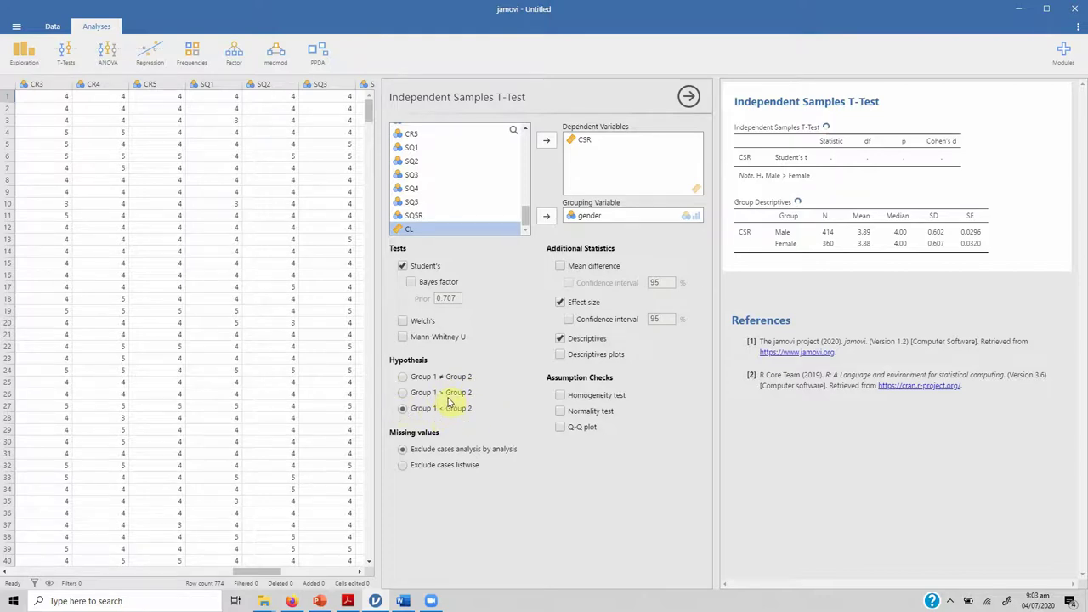
Revert to Group 1 ≠ Group 2, add Levene's homogeneity test, and copy all results
click(400, 379)
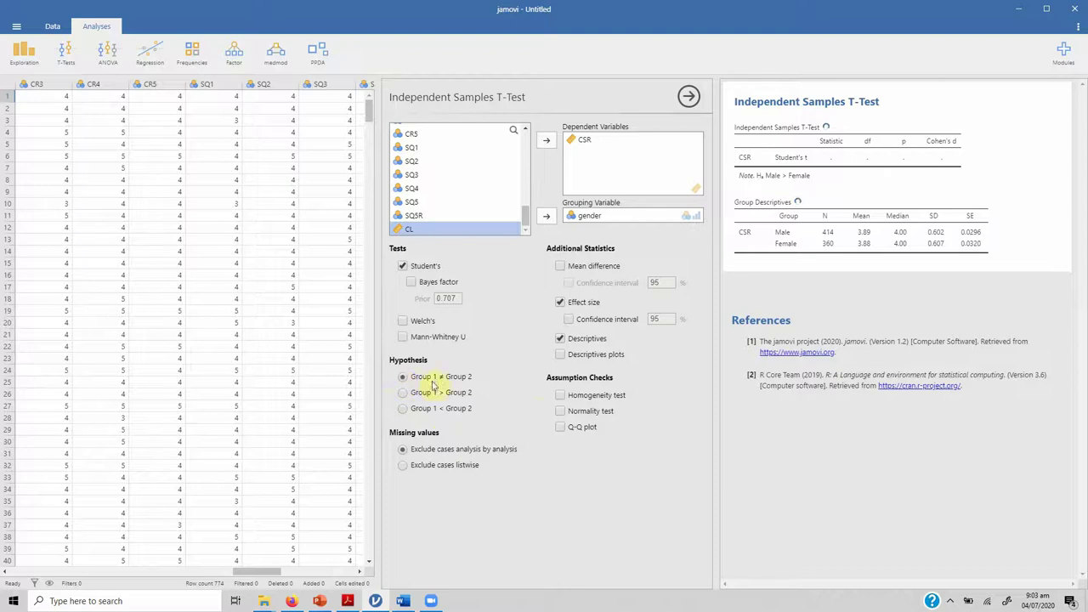
click(561, 396)
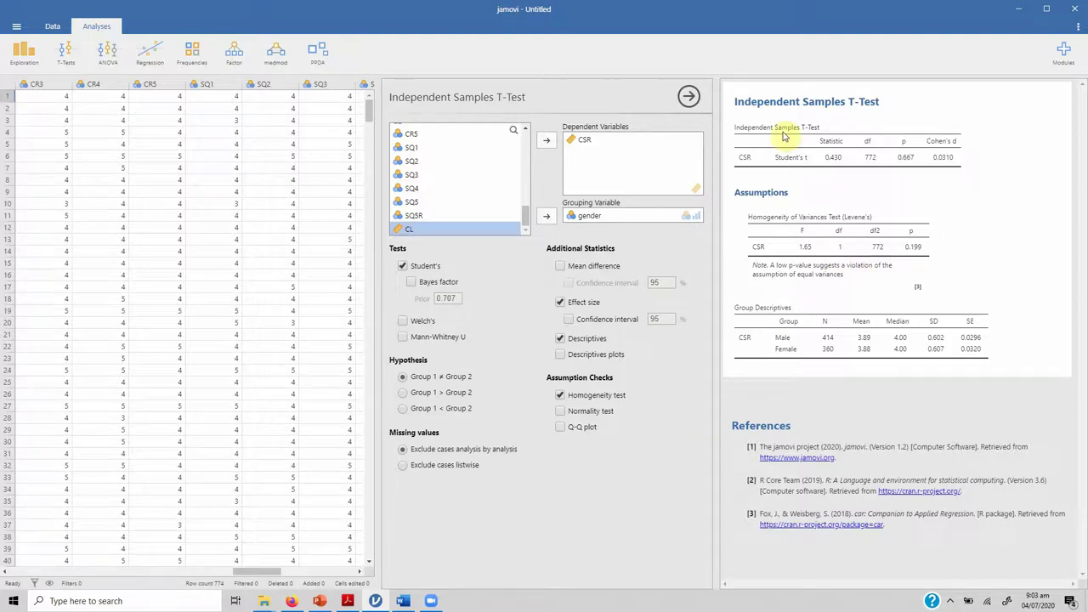
right_click(942, 178)
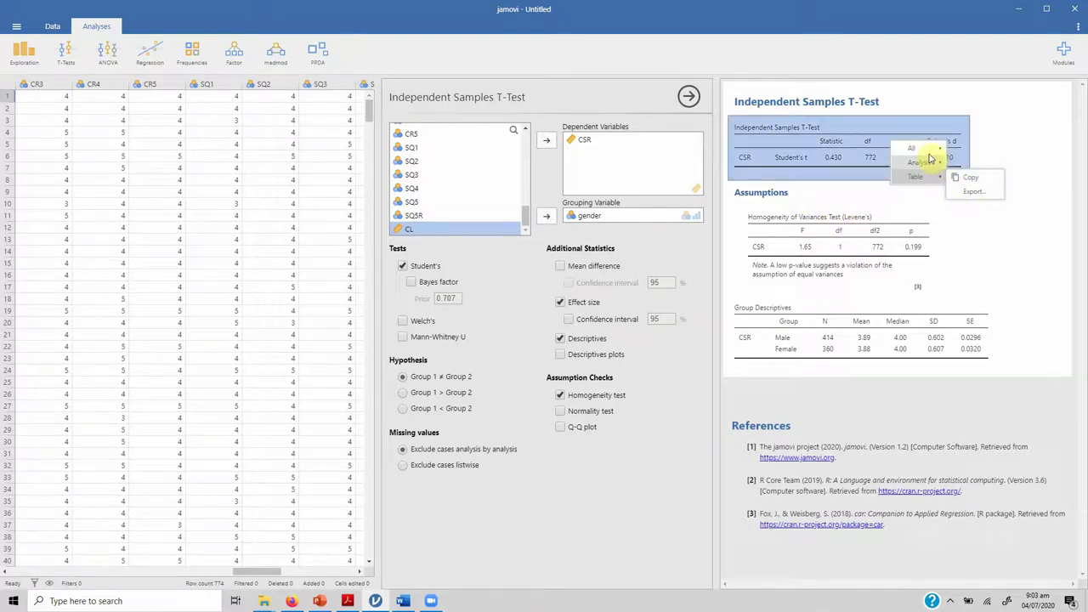
click(969, 149)
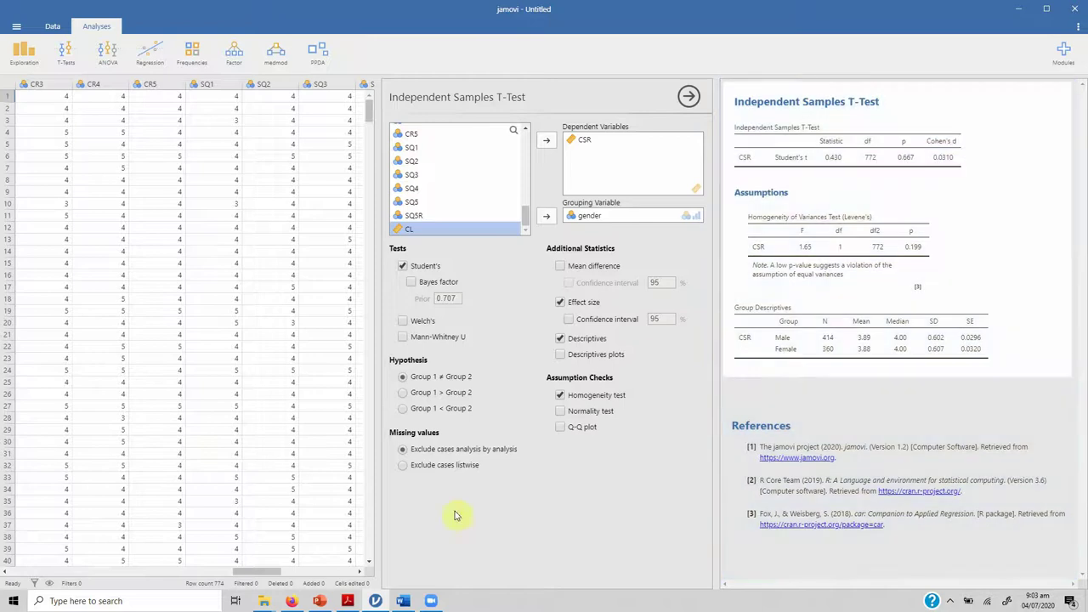
Paste the copied jamovi t-test results into Word below the hypotheses
click(402, 601)
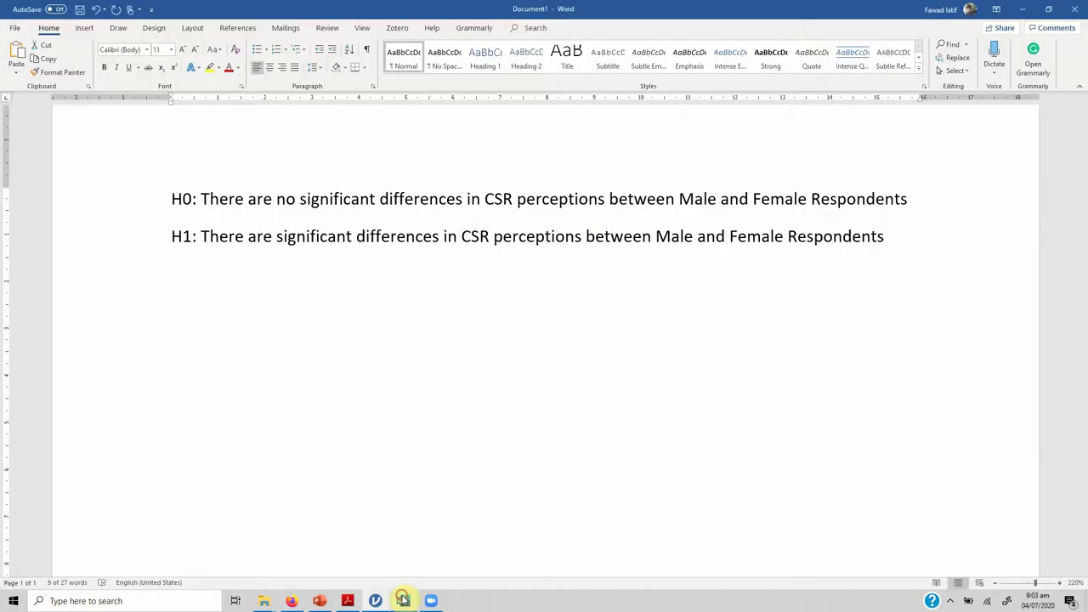
click(359, 388)
click(362, 388)
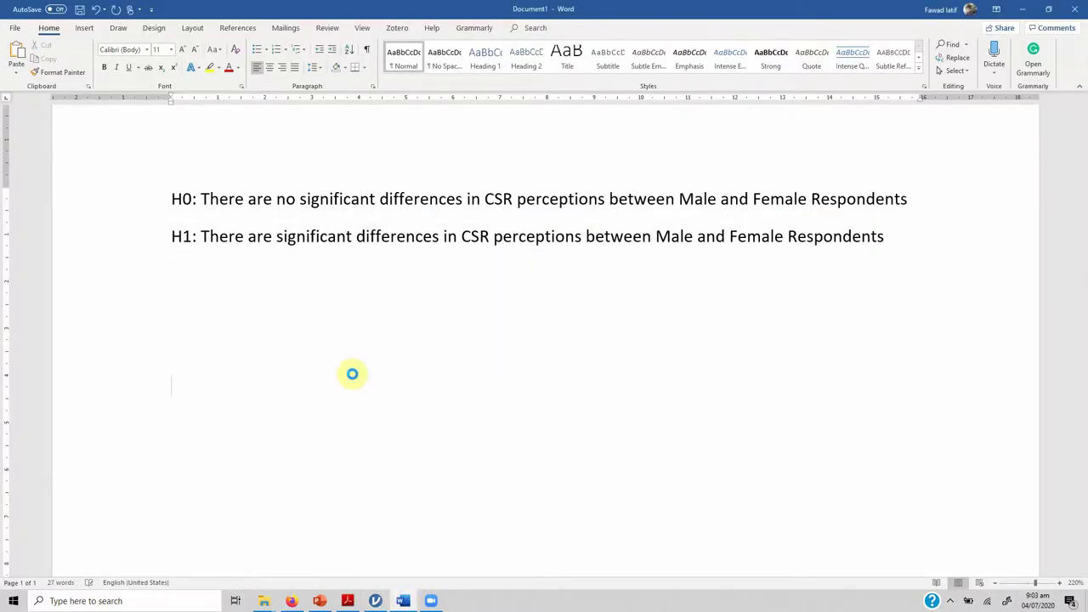
key(ctrl+v)
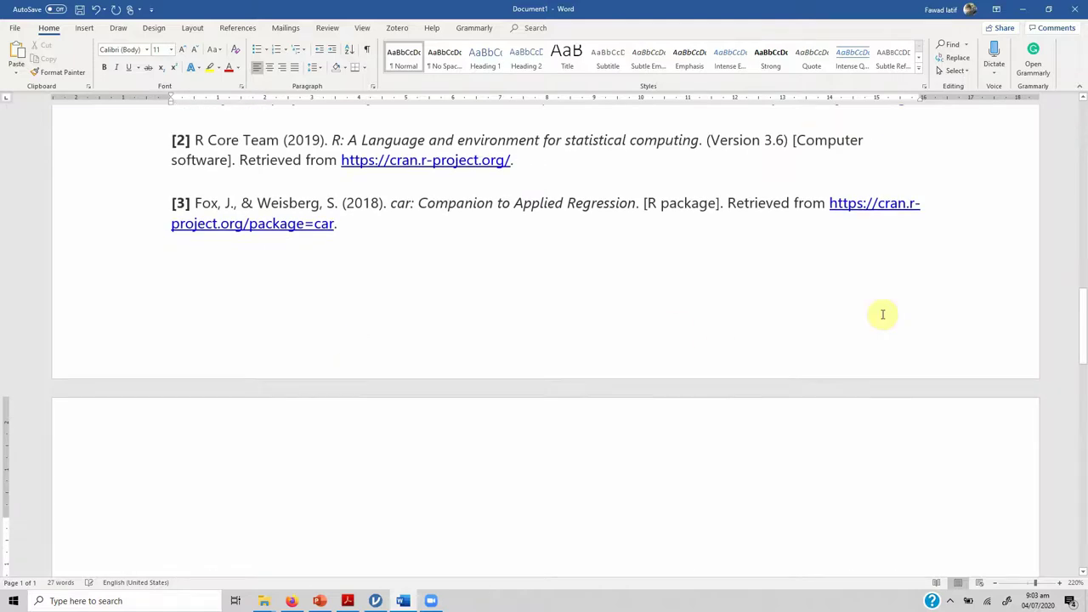
drag(1085, 334, 1085, 164)
Type the interpretation paragraph under H1, reporting no significant differences with (p = .677)
click(389, 281)
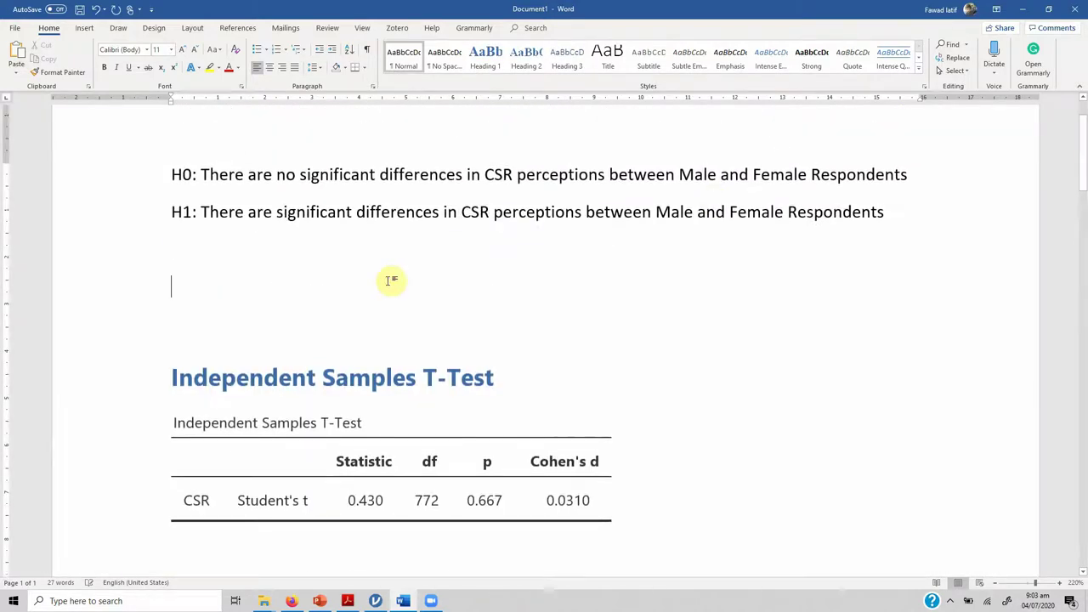
text(In ord)
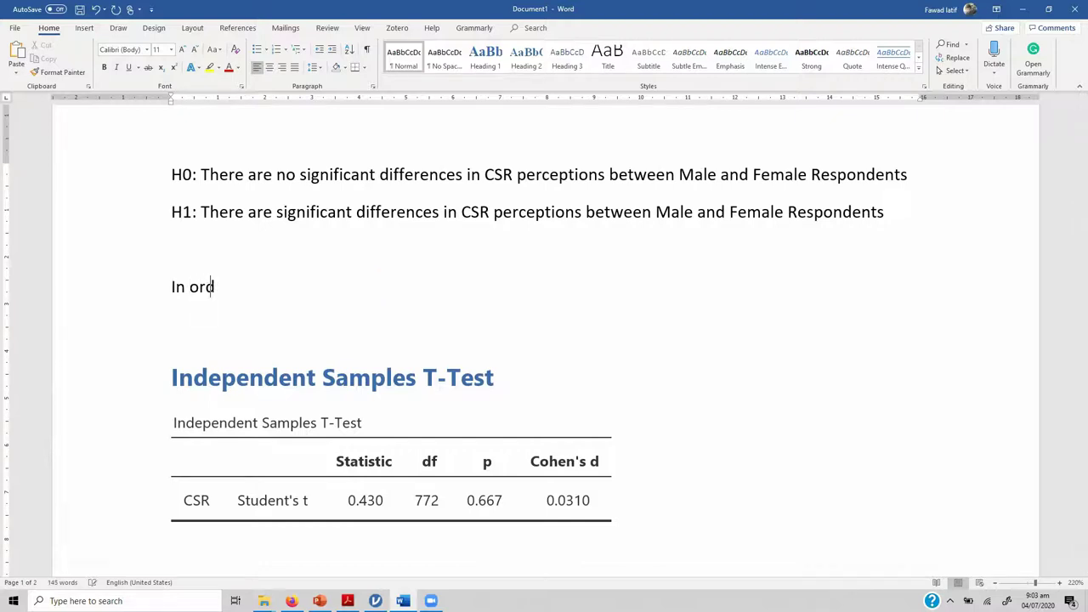
text(er to assess the)
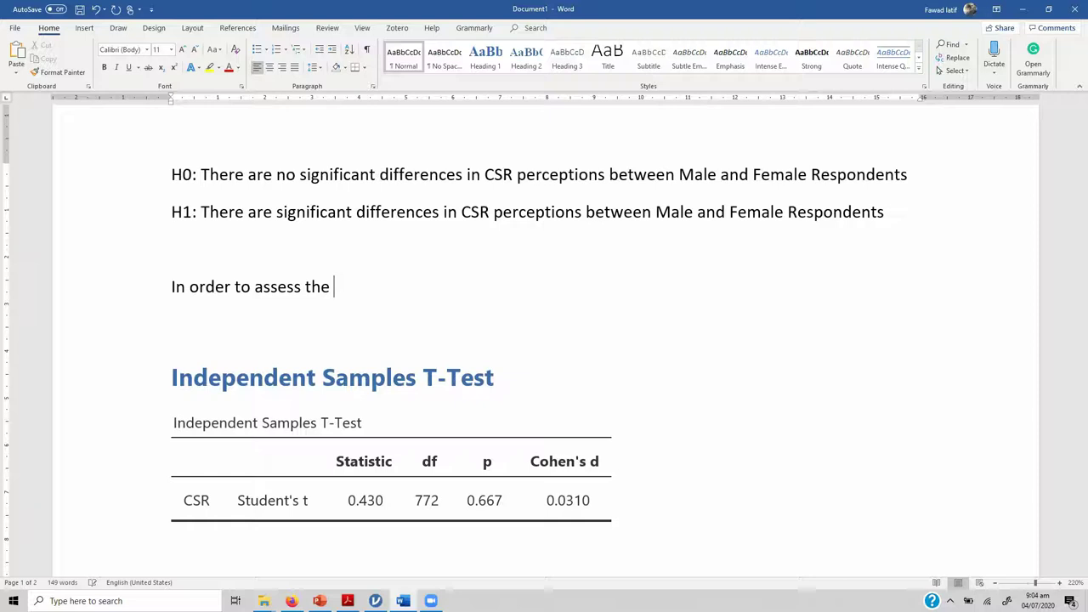
text( differences )
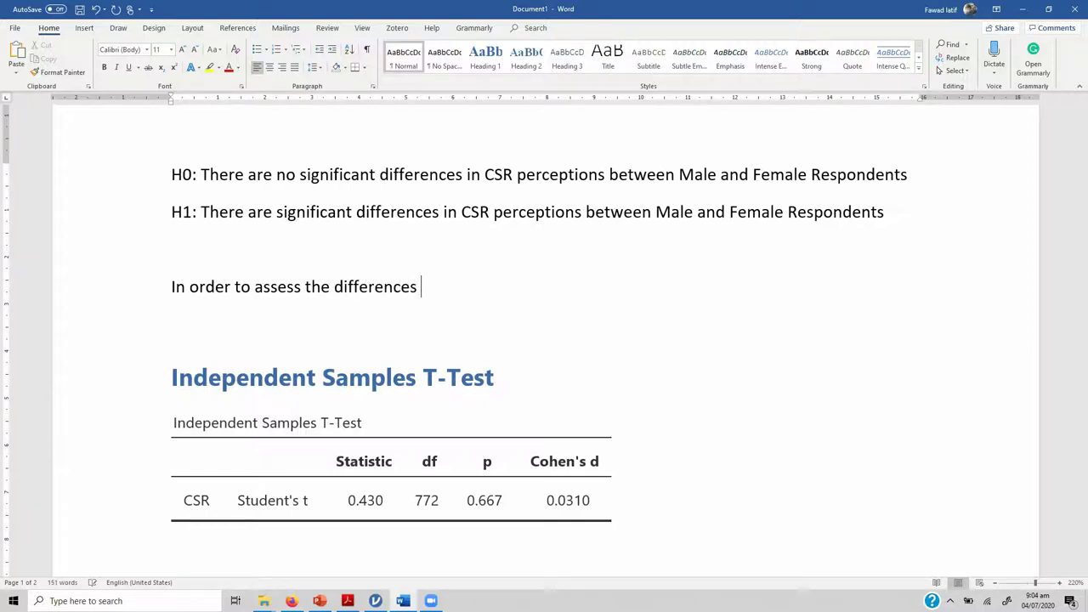
text(in CSR perceptions bet)
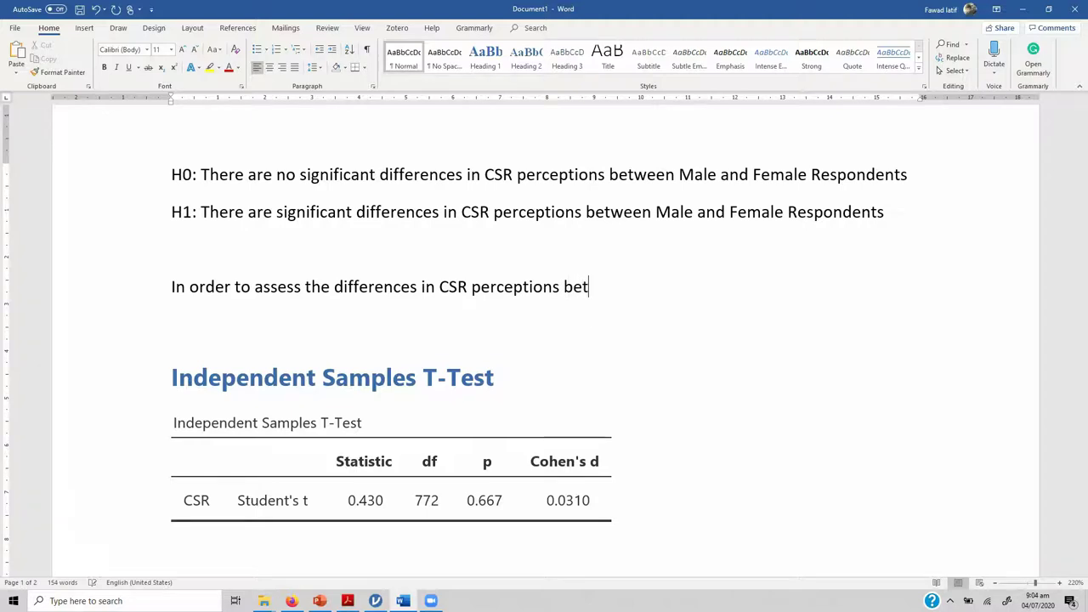
text(ween Male and )
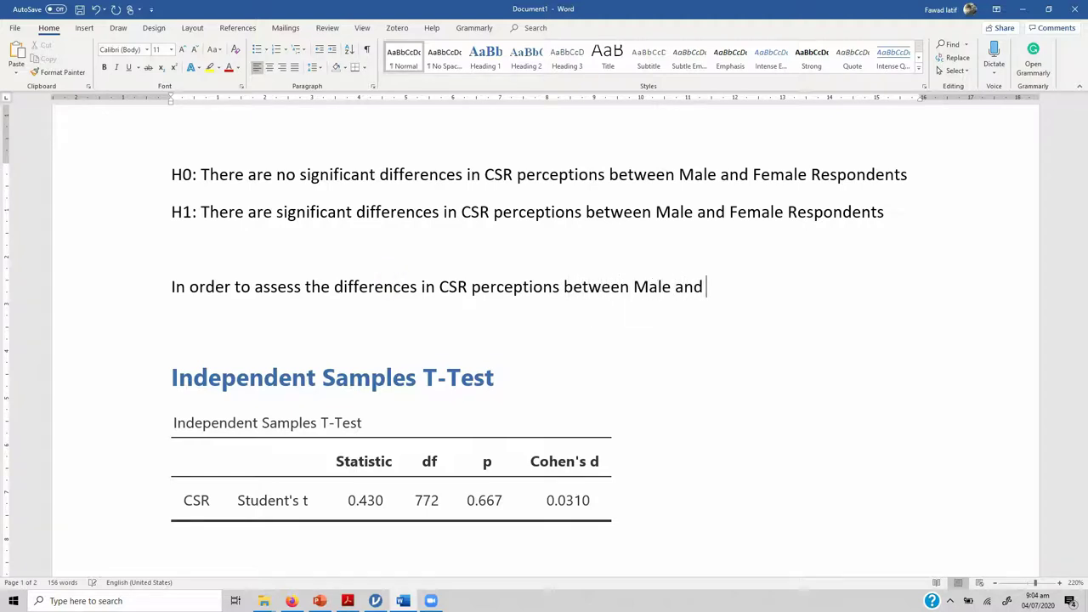
text(Female respondent)
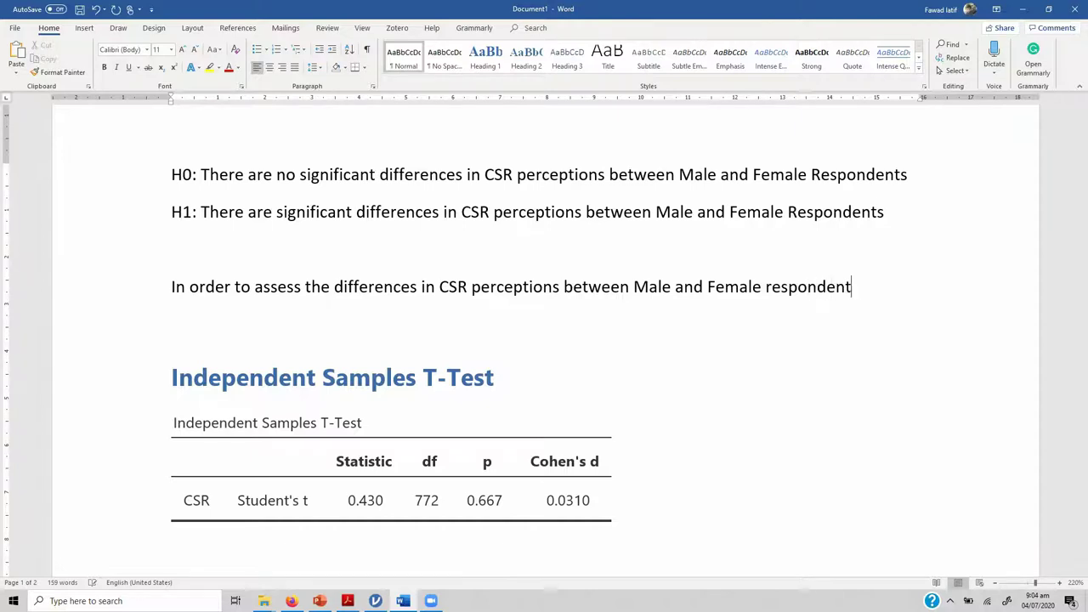
text(s. Independen)
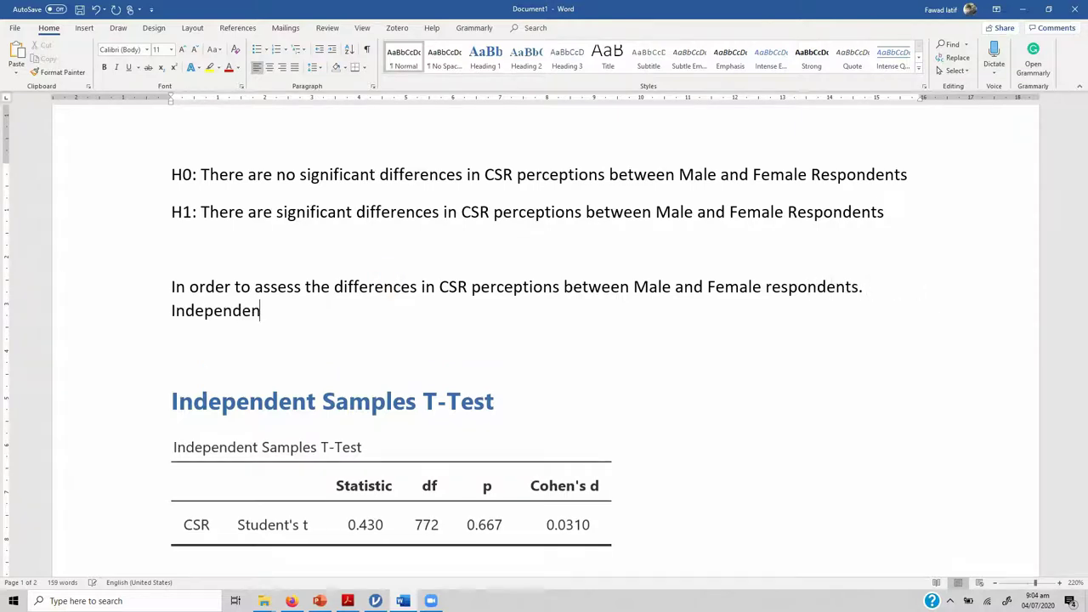
text(t Samples T)
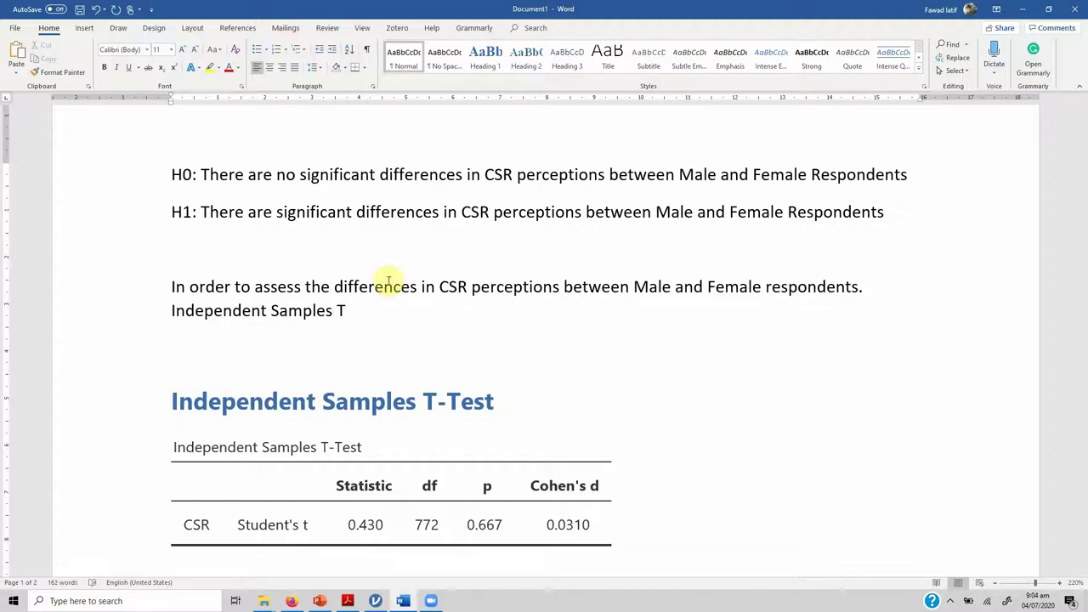
text(-Test was ut)
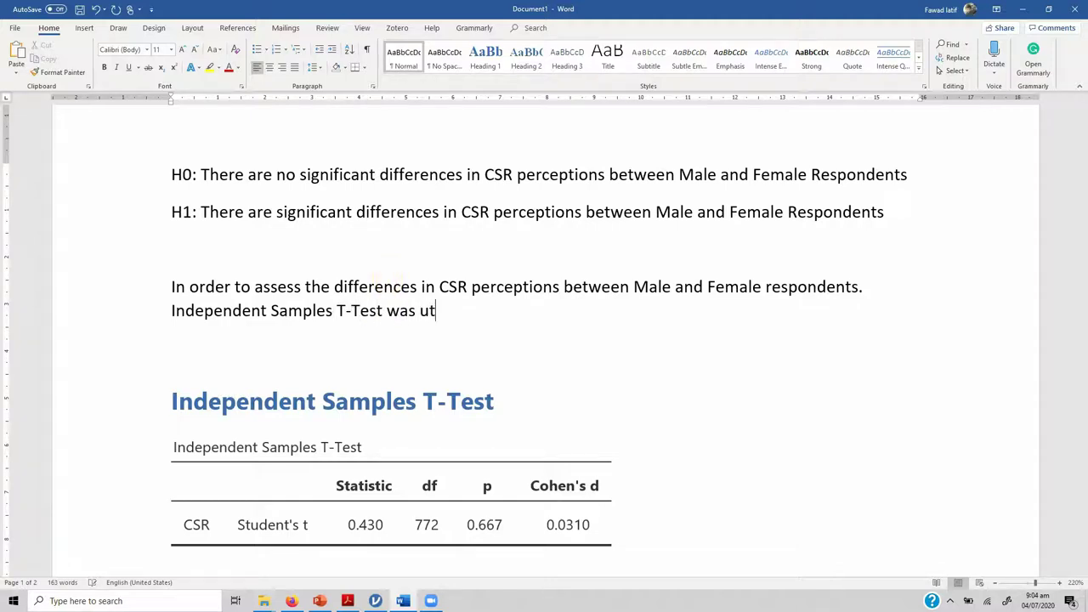
text(ilized. THe results r)
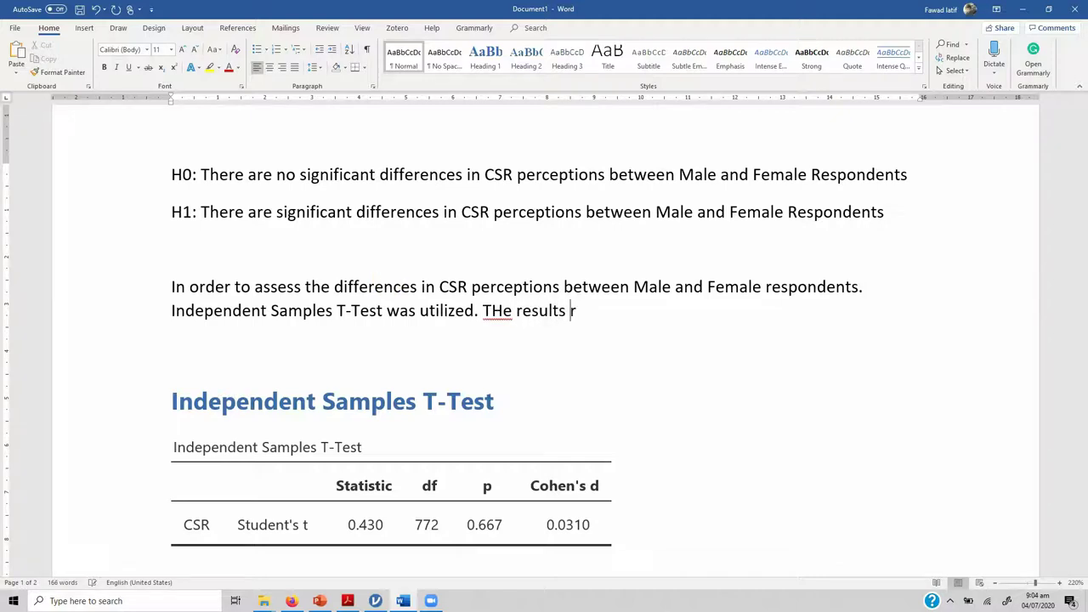
text(evealed no sig)
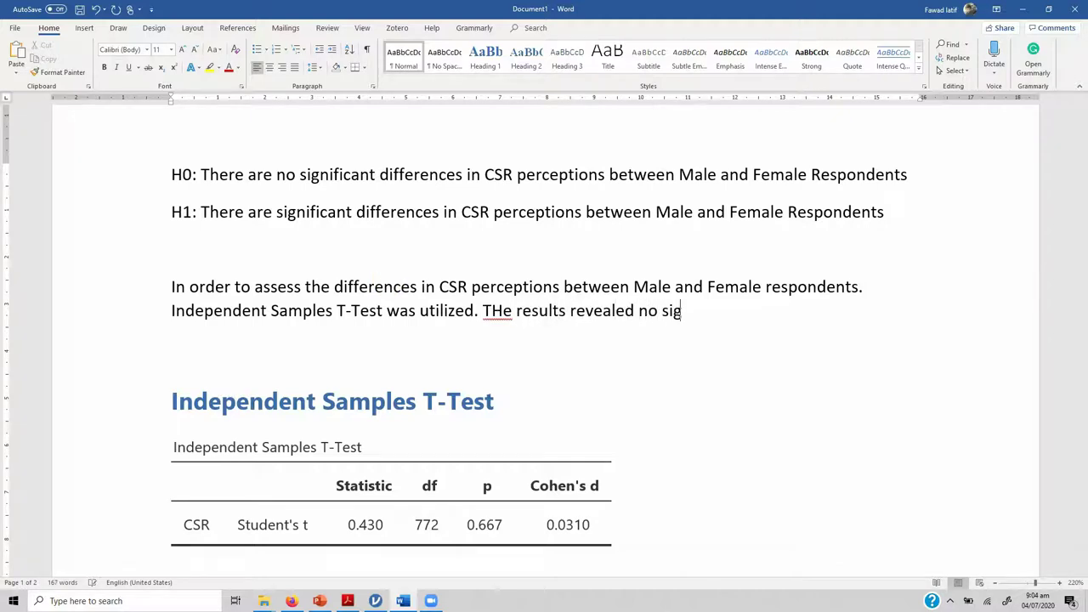
text(nificant differenc)
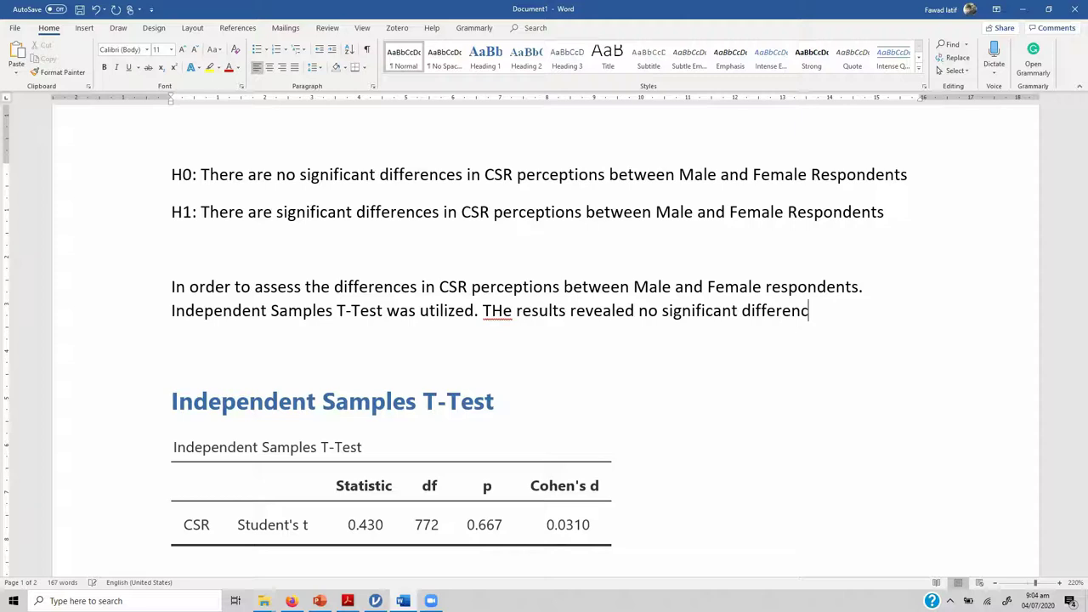
text(es ())
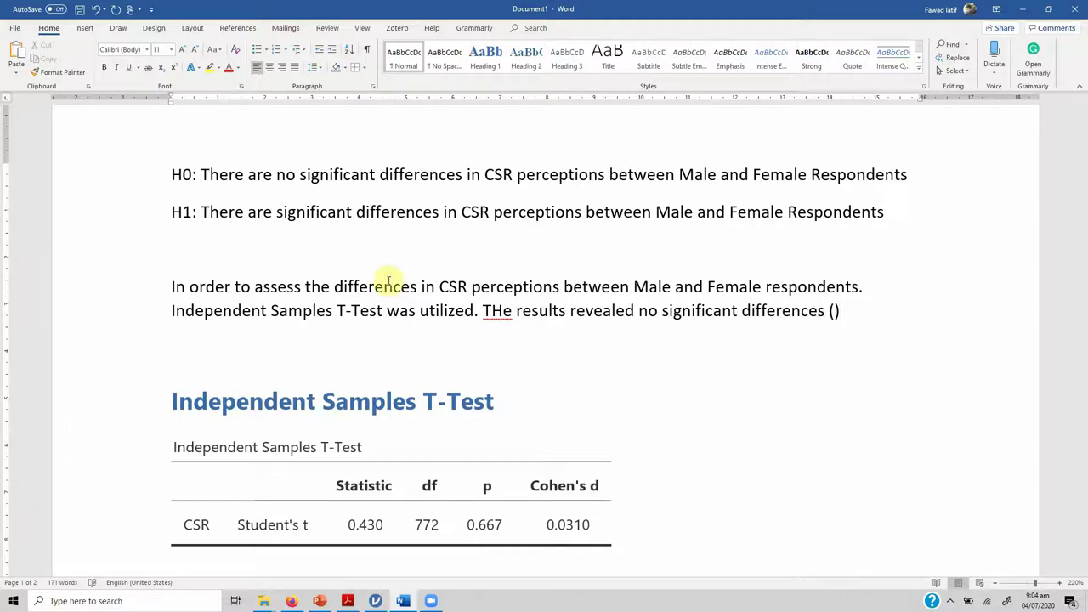
key(Left)
mouse_move(1084, 153)
mouse_down()
mouse_move(1084, 200)
mouse_move(1085, 167)
mouse_up()
text(p )
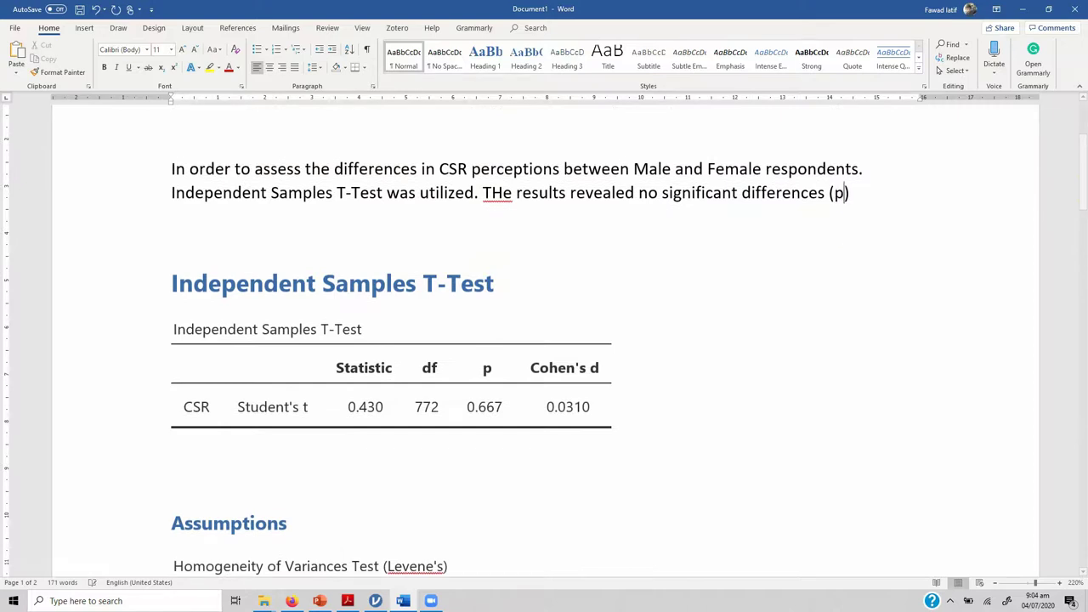
text(>)
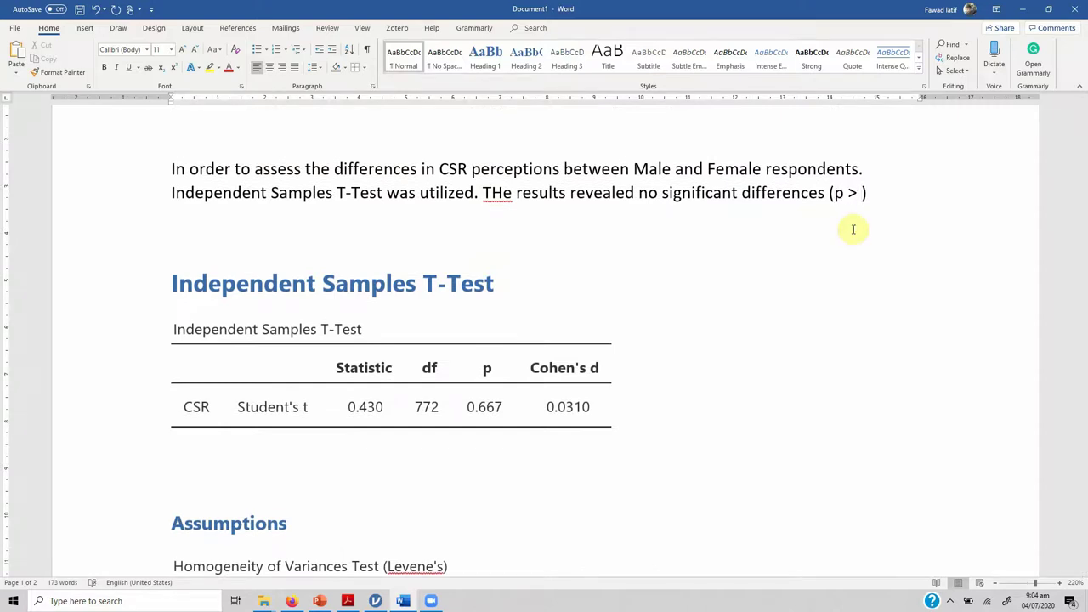
text( .0)
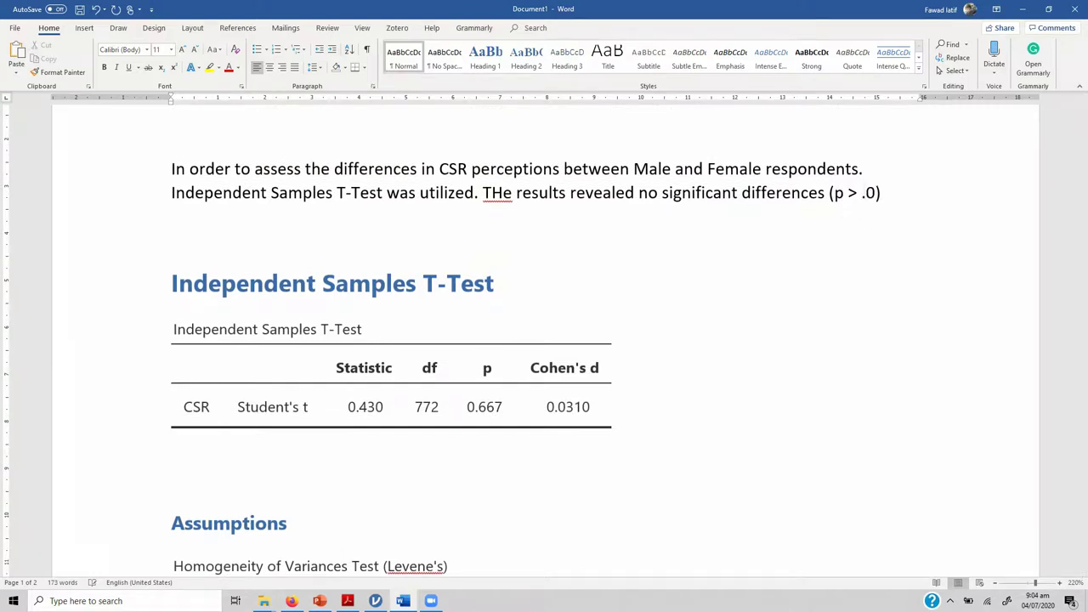
text(5)
key(BackSpace)
text(=)
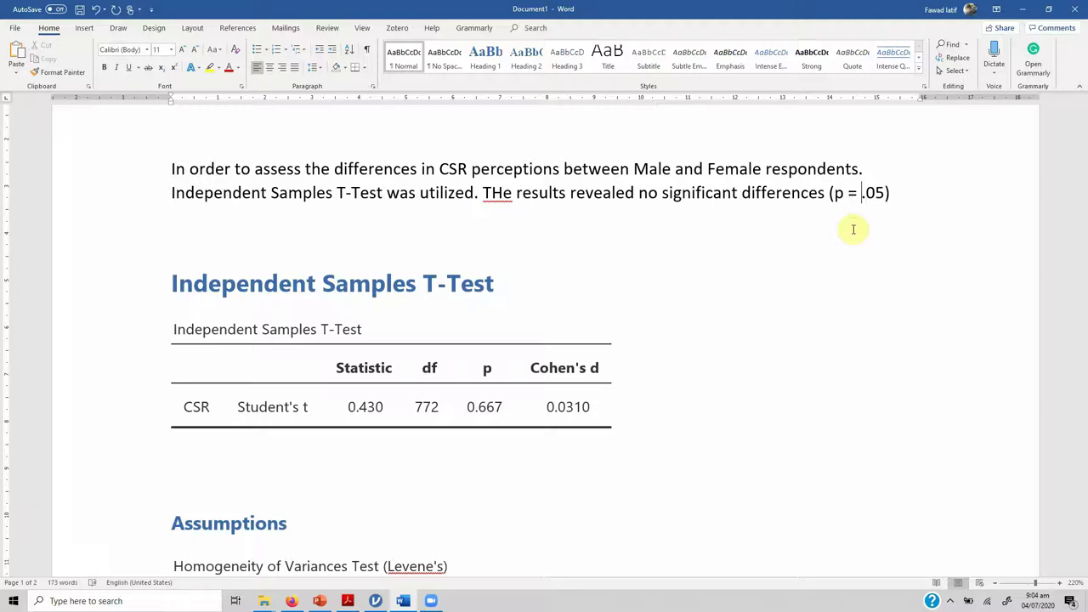
key(shift+Right)
key(shift+Right)
key(shift+Right)
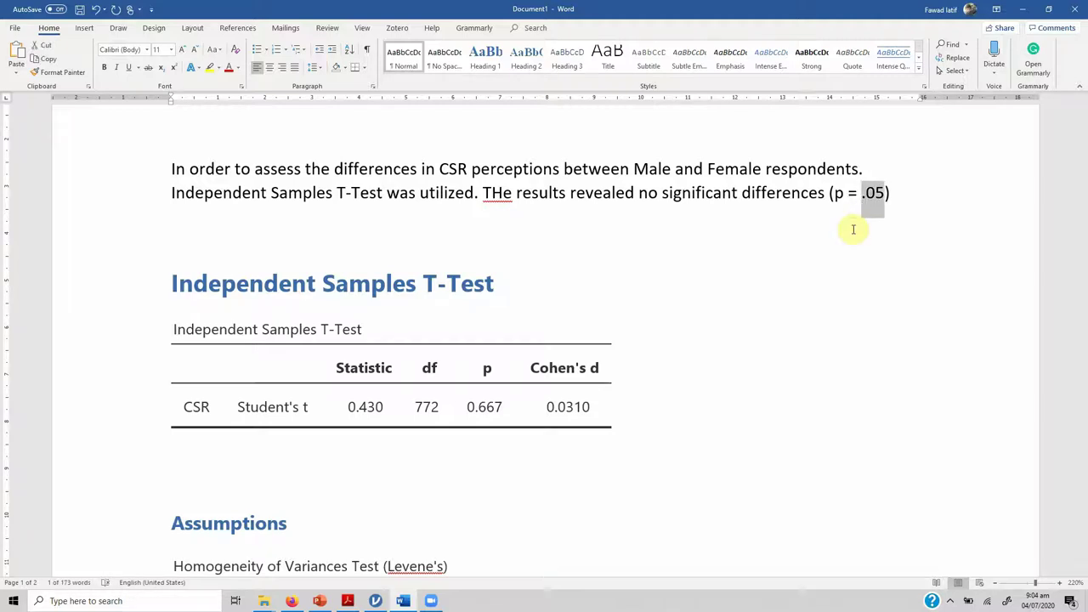
text(.677)
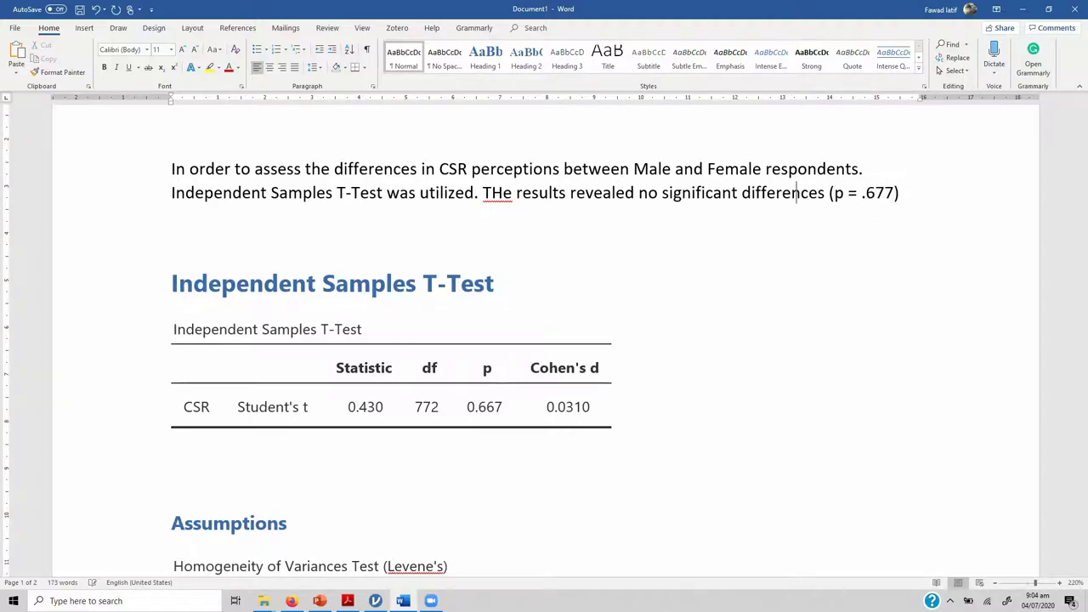
Fix 'THe' and finish the sentence about male and female respondents' CSR perceptions
drag(504, 192, 492, 192)
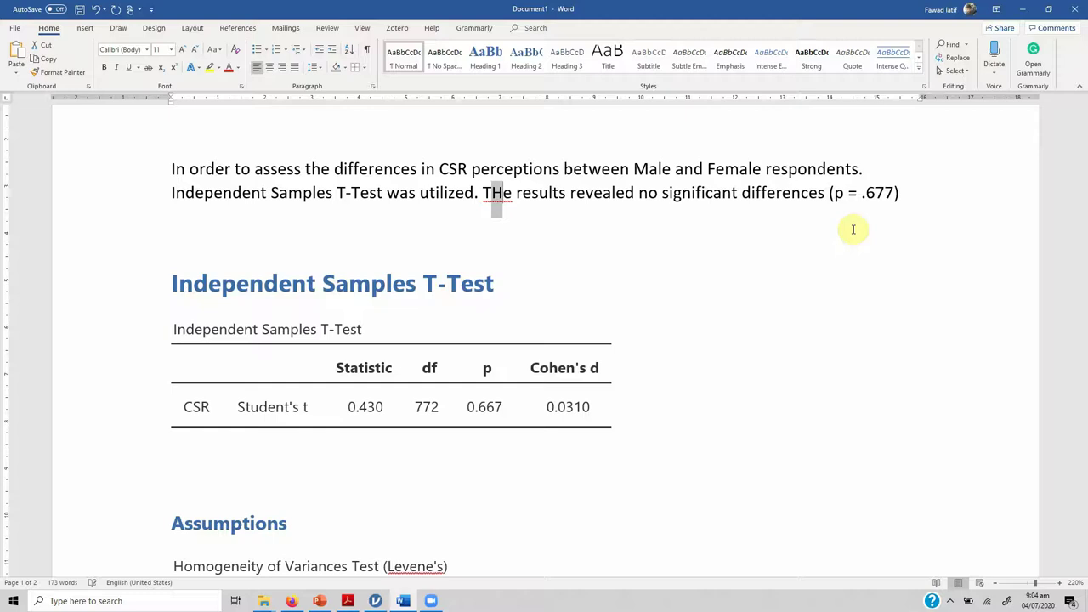
text(h)
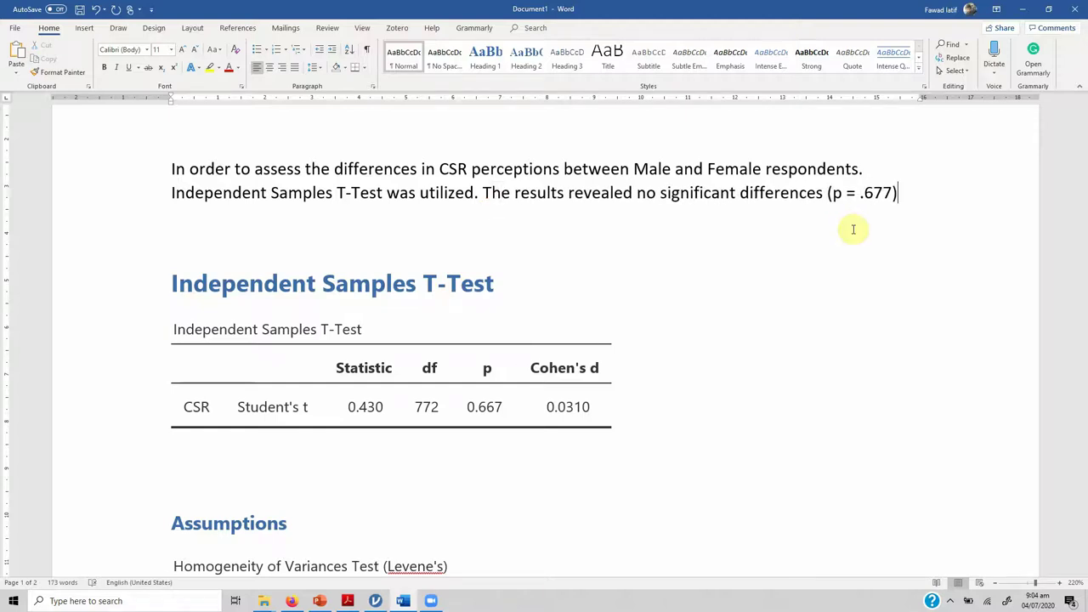
text( in gen)
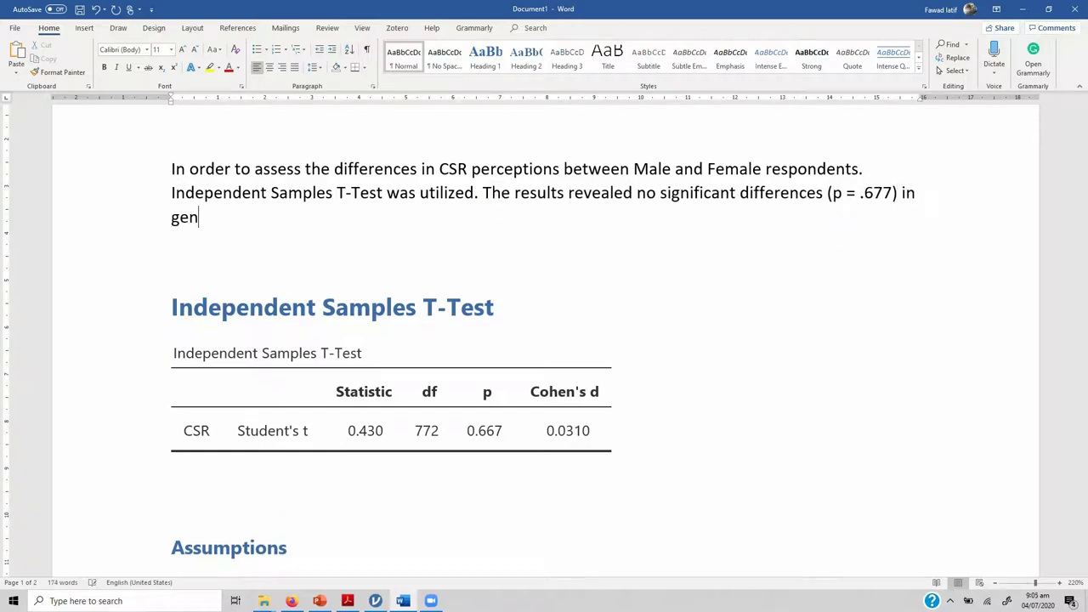
key(BackSpace)
key(BackSpace)
text(the perceptio)
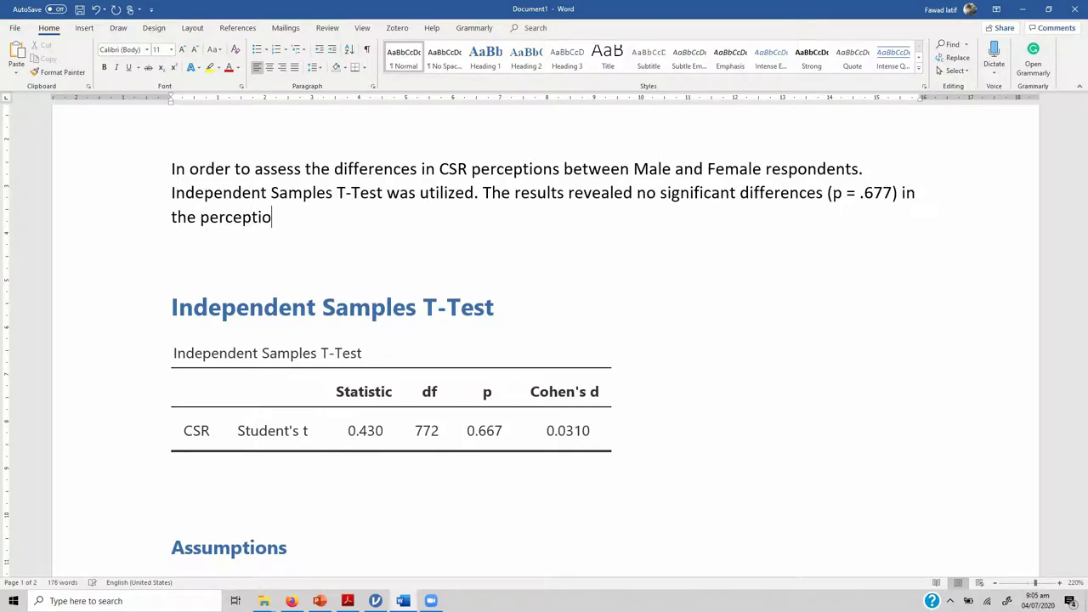
text(n of male and fema)
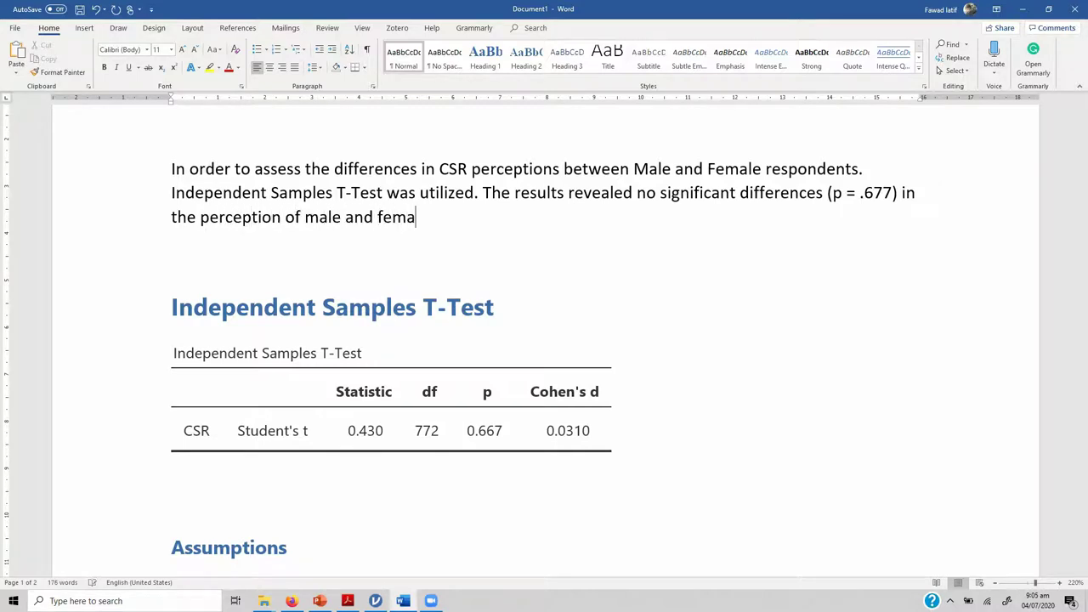
text(le respondents w)
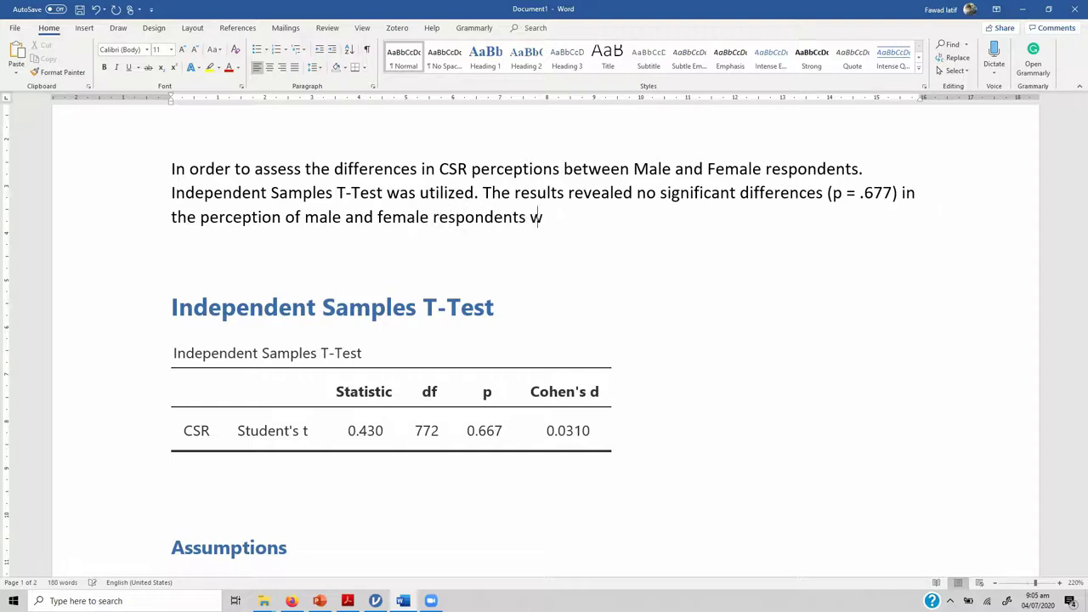
text(ith respect to their C)
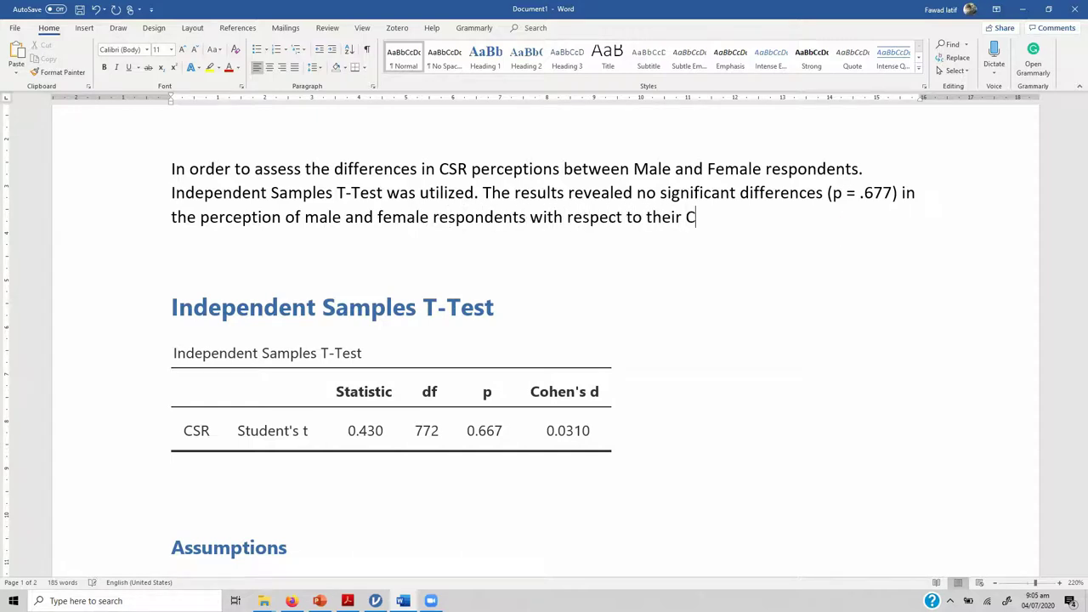
text(SR perceptions.)
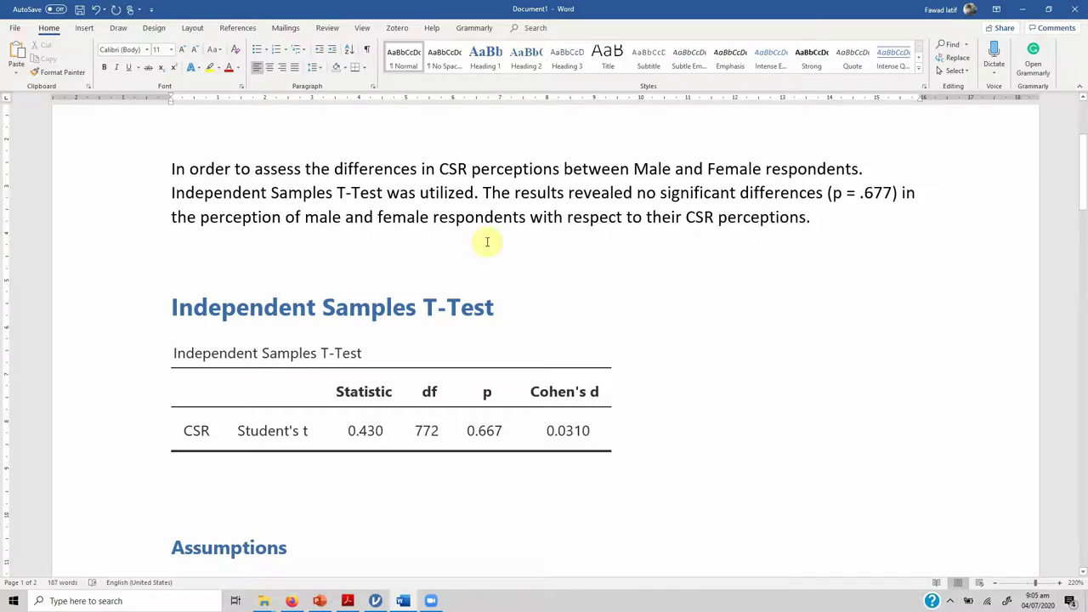
Add the male statistics after 'male': (N = 414, M = 3.89, SD = .602)
click(343, 219)
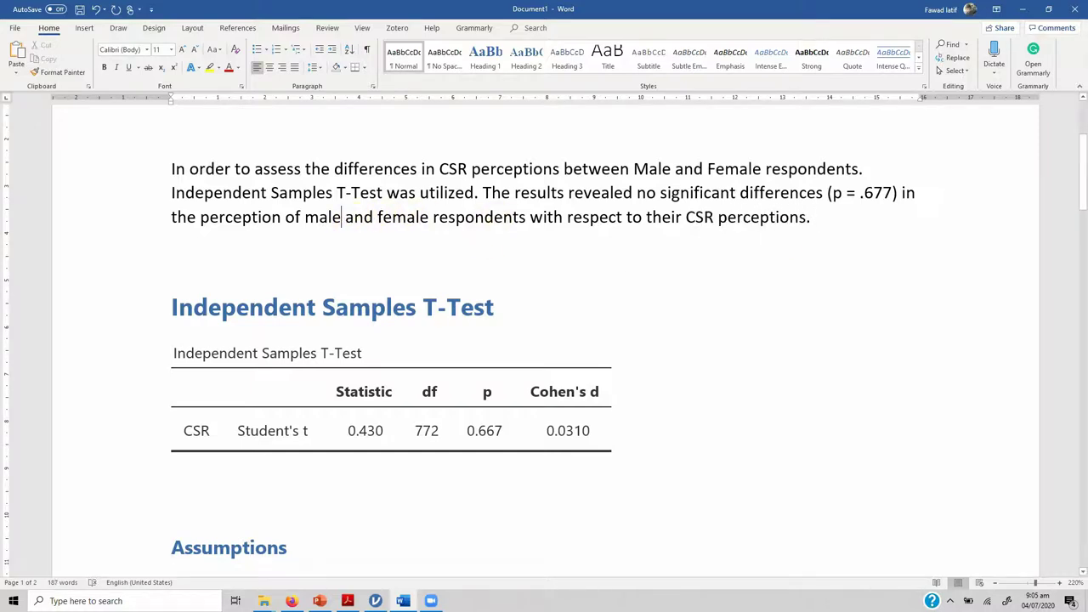
text(())
key(Left)
text(M )
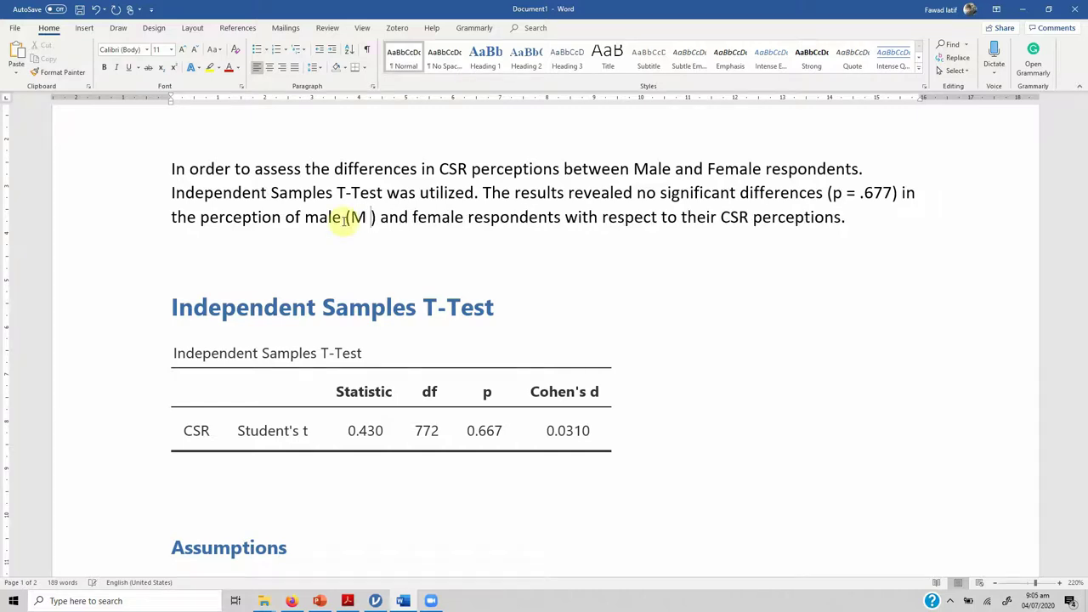
text(= , SD =)
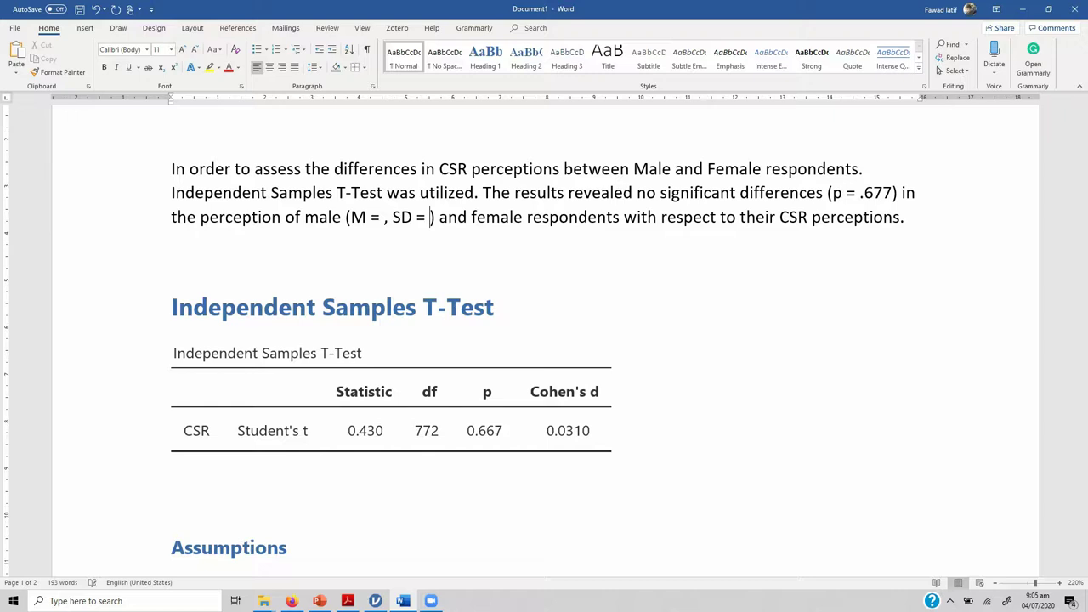
mouse_move(1083, 179)
mouse_down()
mouse_move(1084, 261)
mouse_move(1084, 189)
mouse_up()
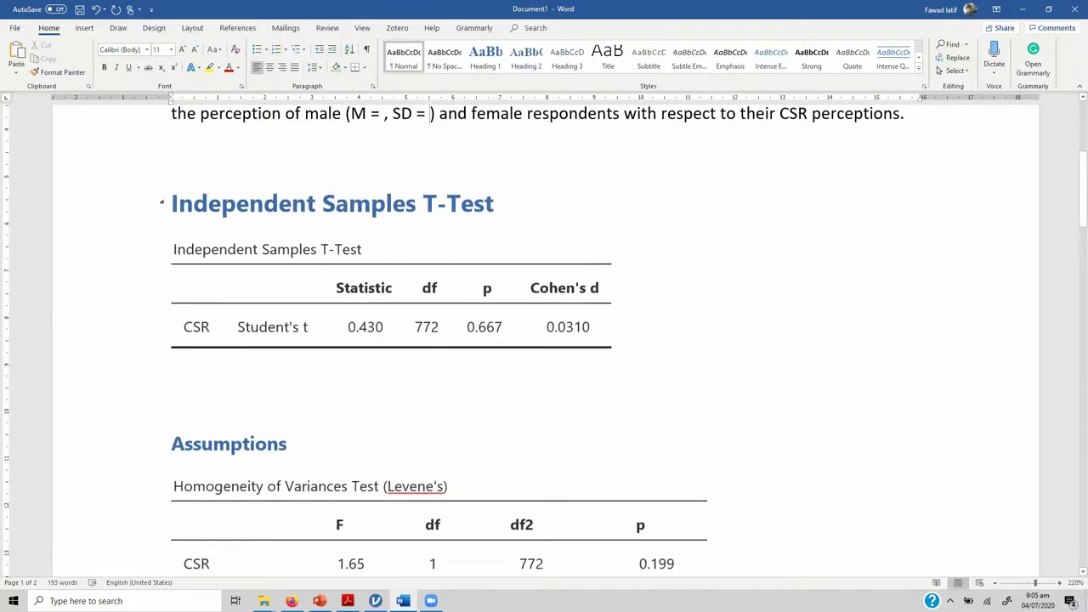
text(.602)
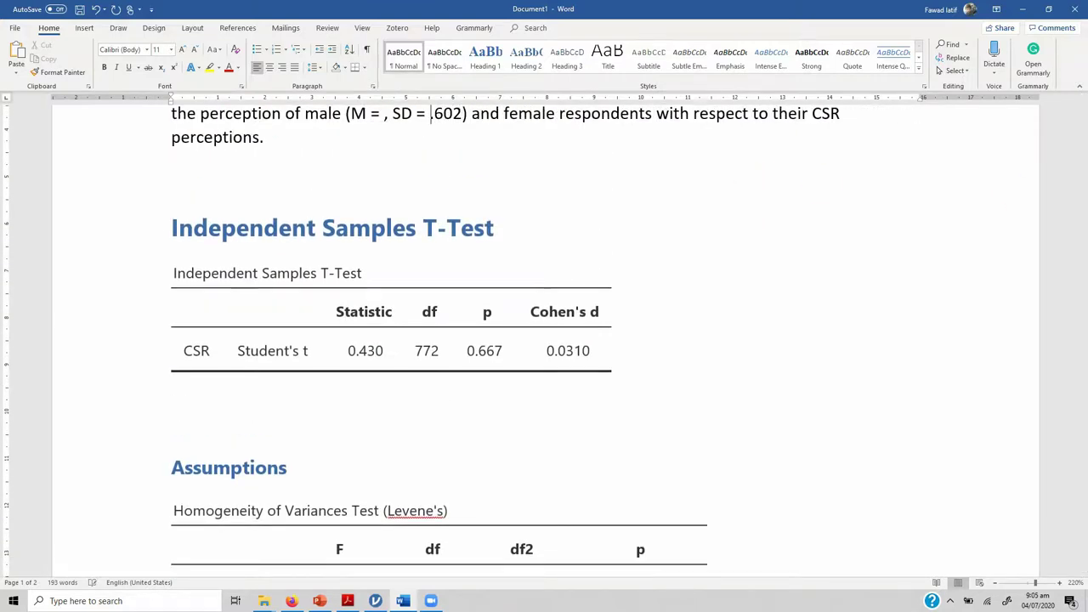
text(3.89)
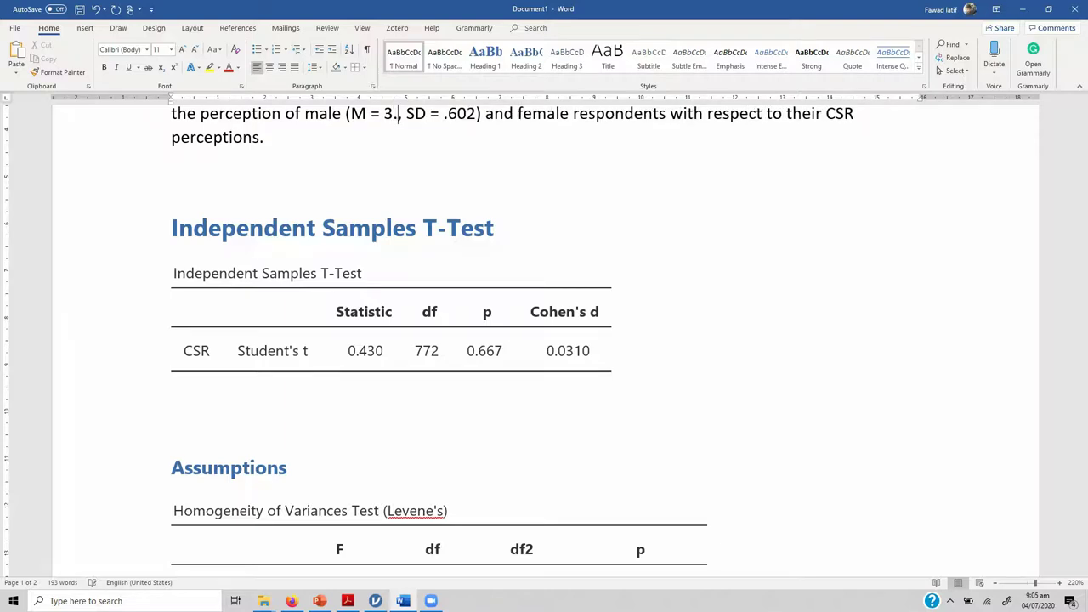
key(Left)
key(Left)
key(Left)
key(Left)
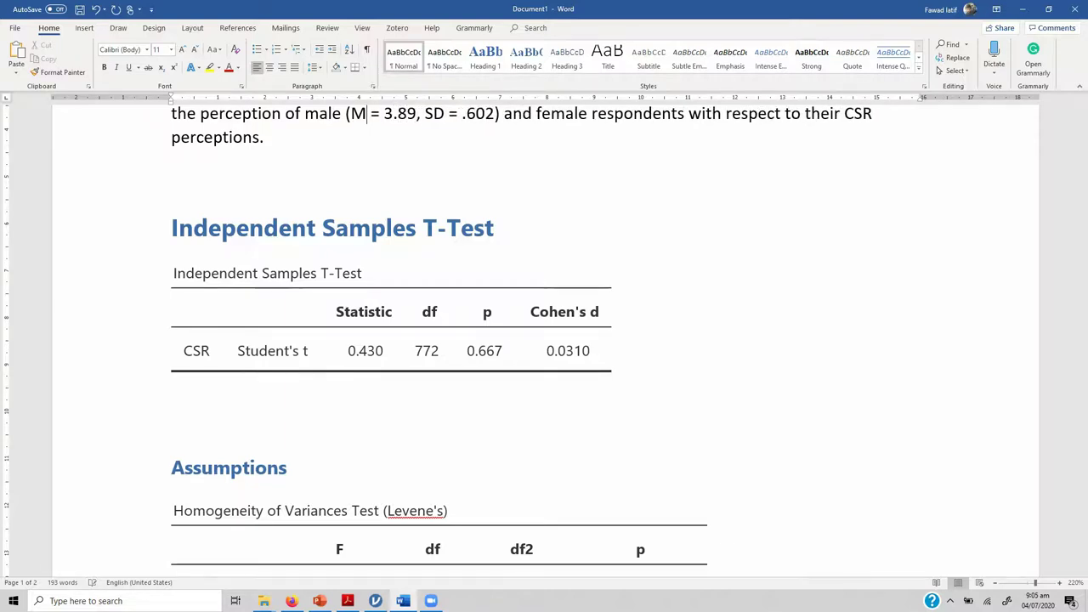
text(N = )
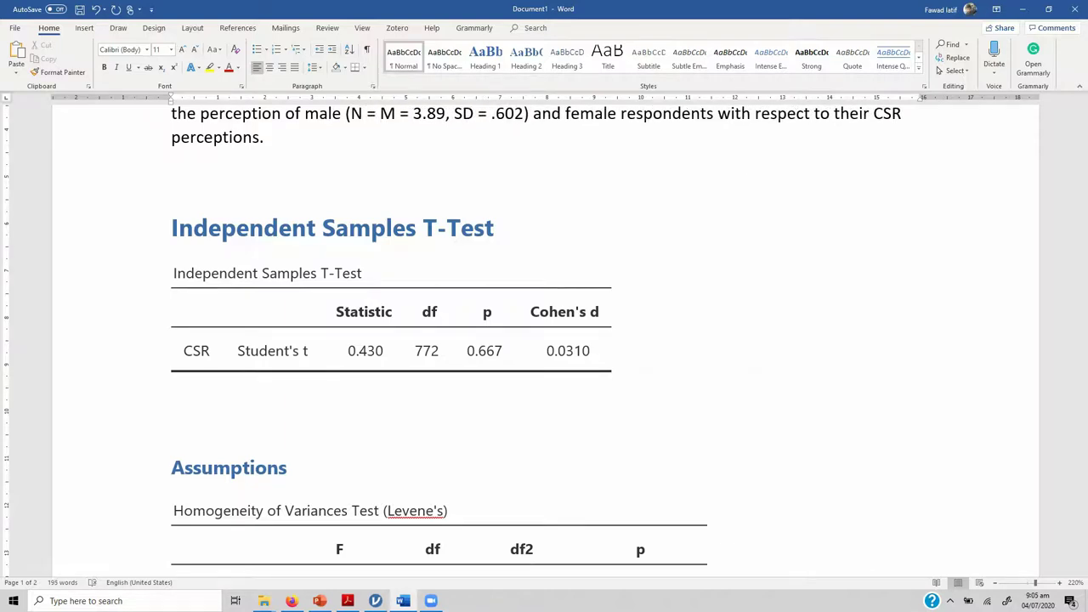
text(414,)
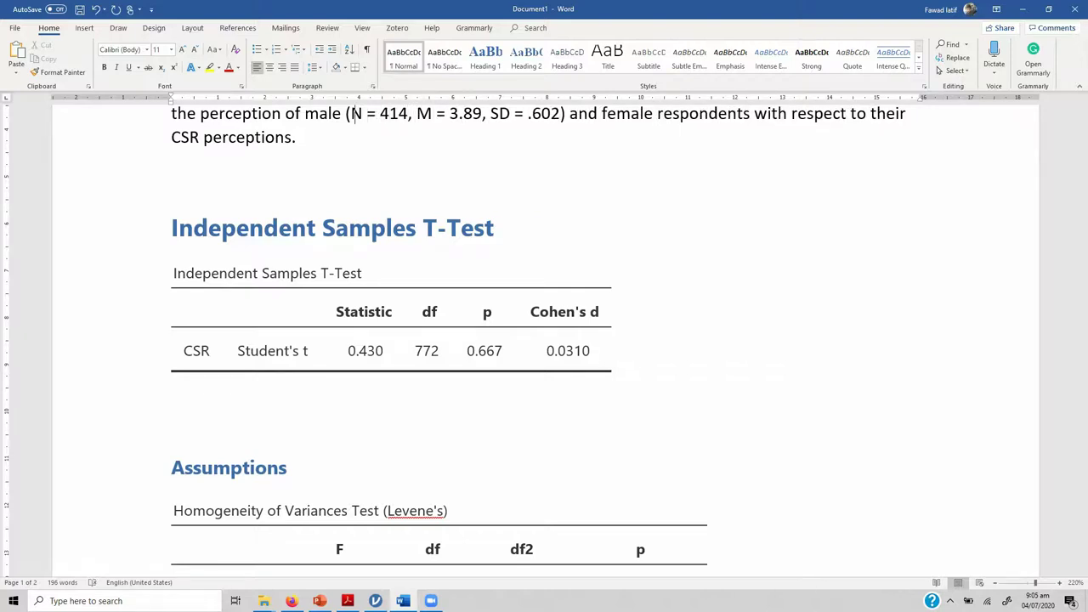
Copy the male statistics and paste them after 'female'
click(346, 113)
key(shift+Right)
key(shift+Right)
key(shift+Right)
key(shift+Right)
key(shift+Right)
key(shift+Right)
key(shift+Right)
key(shift+Right)
key(shift+Right)
key(shift+Right)
key(shift+Right)
key(shift+Right)
key(shift+Right)
key(shift+Right)
key(shift+Right)
key(shift+Right)
key(shift+Right)
key(shift+Right)
key(shift+Right)
key(shift+Right)
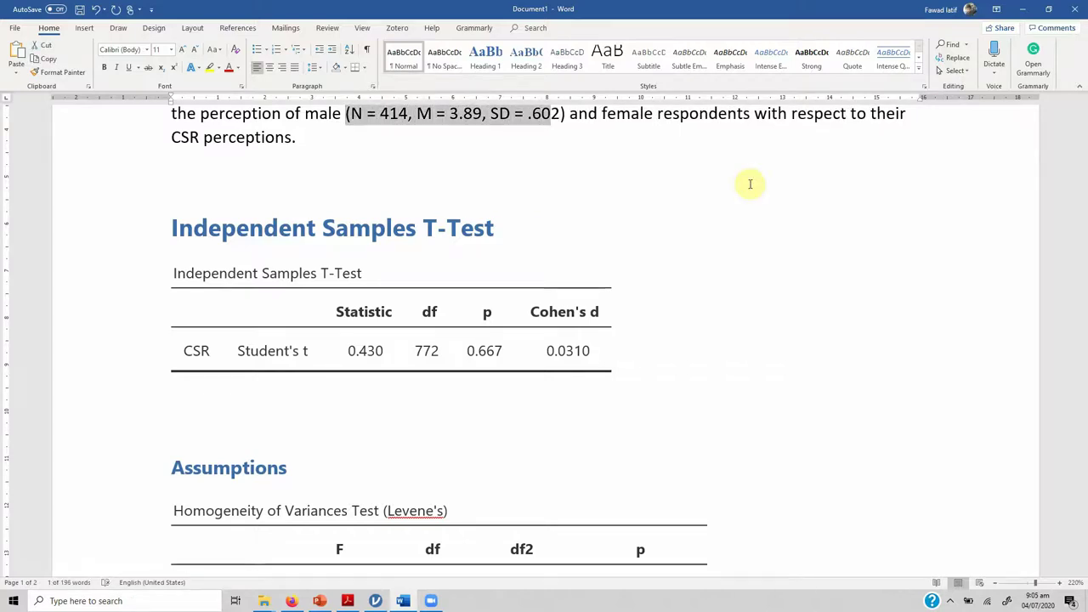
key(shift+Right)
key(ctrl+c)
key(Right)
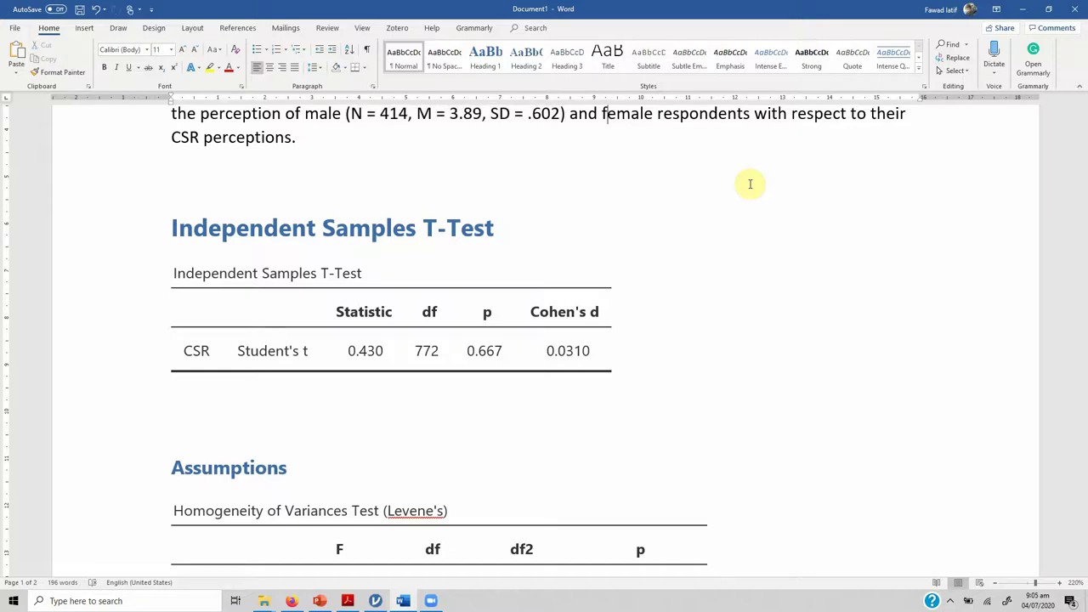
key(Right)
key(ctrl+v)
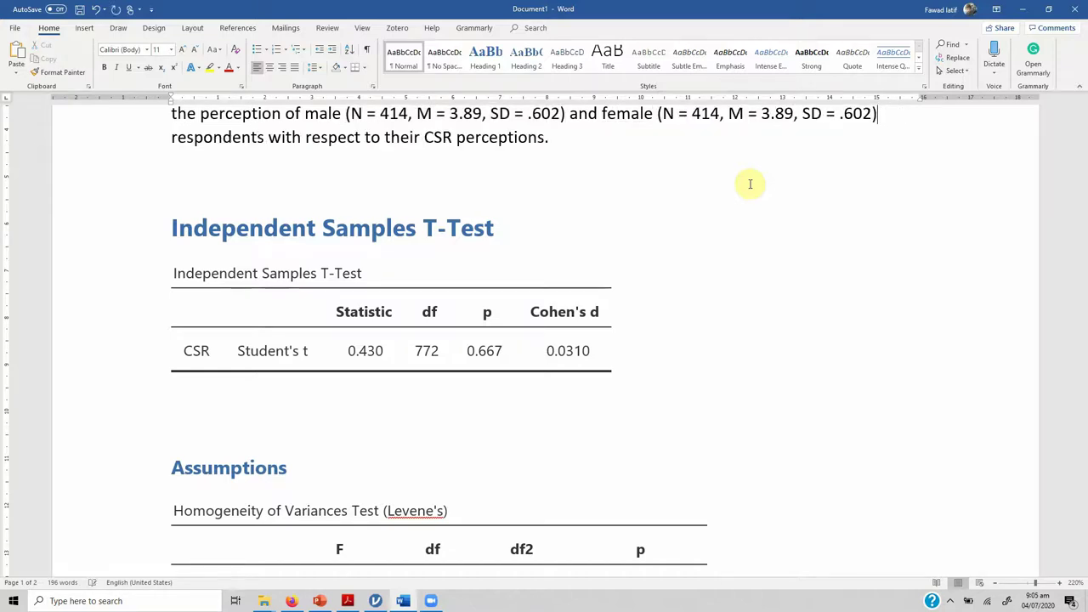
Edit the female statistics to N = 360, M = 3.88, SD = .607
mouse_move(1083, 210)
mouse_down()
mouse_move(1085, 271)
mouse_move(1084, 183)
mouse_up()
click(693, 245)
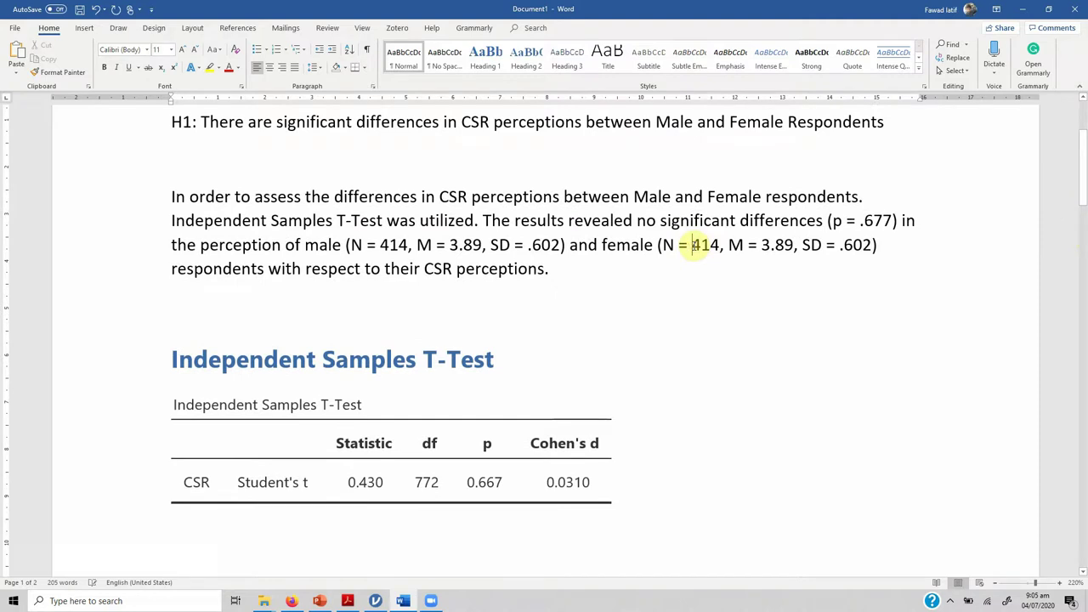
drag(693, 245, 721, 245)
text(360)
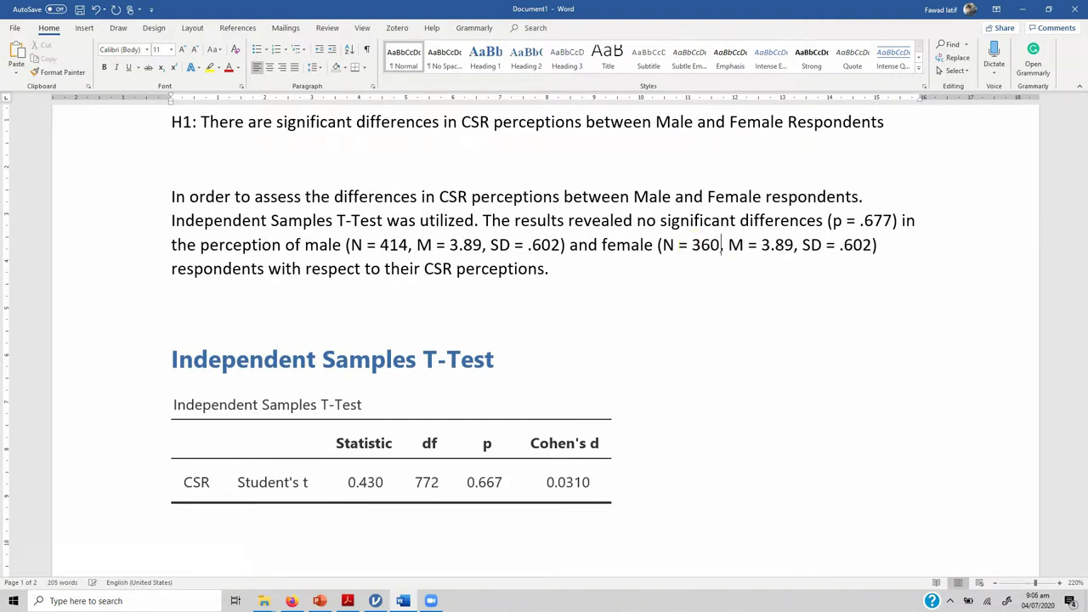
key(shift+Right)
text(8)
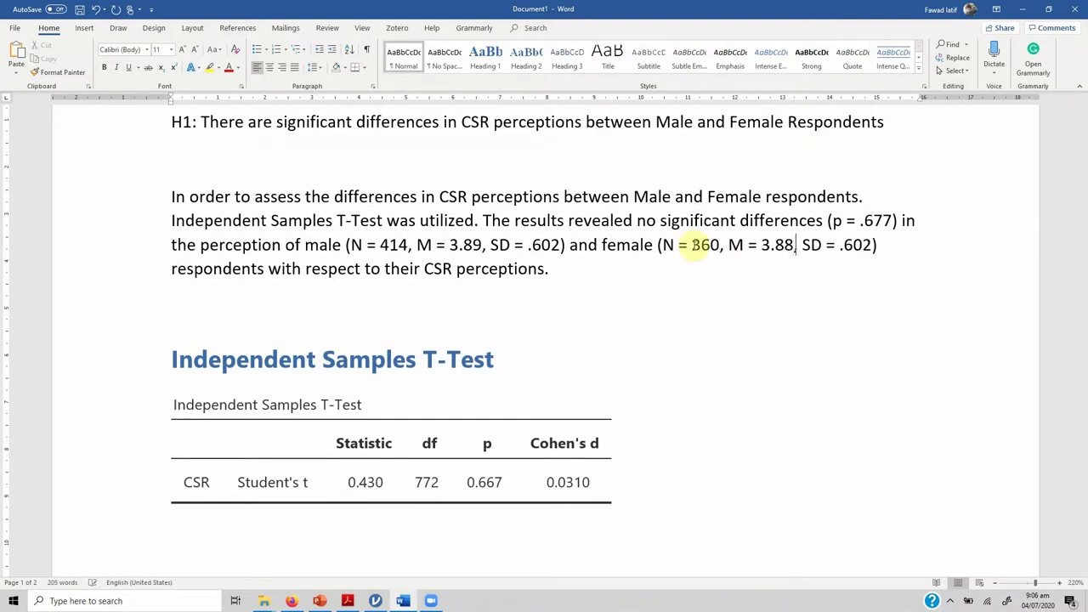
key(Right)
key(shift+Right)
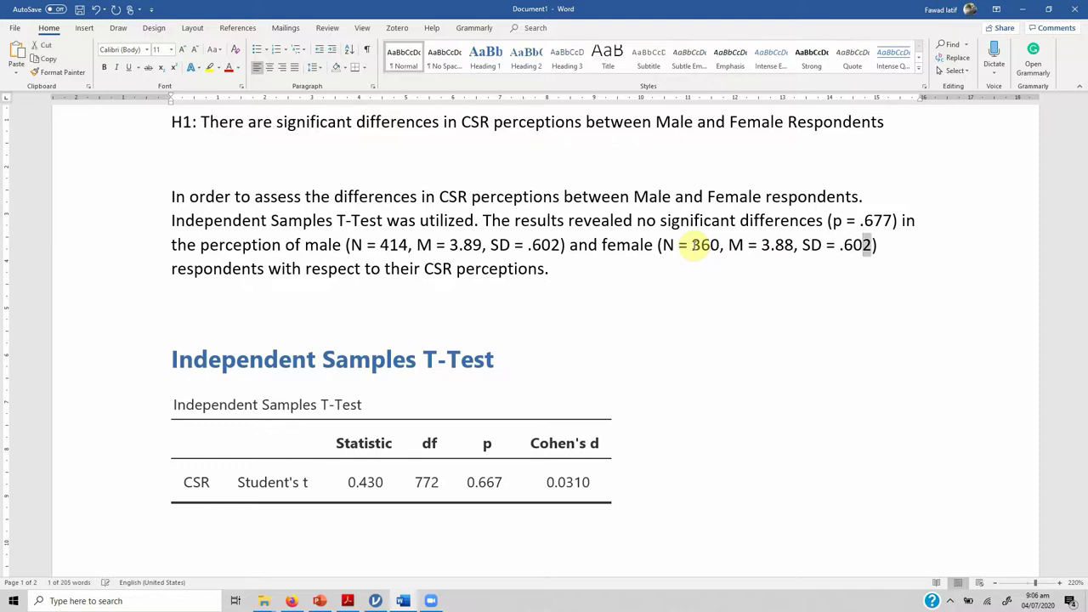
text(7)
End the paragraph with 'Hence, H1 was not supported.'
key(Down)
text(He)
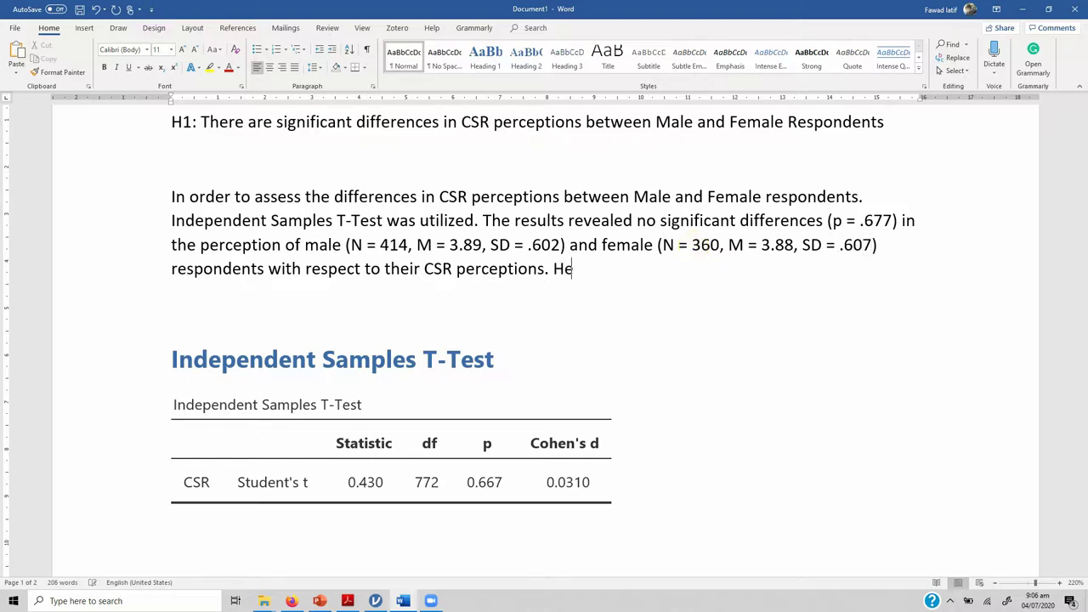
text(nce, H1 was not supported.)
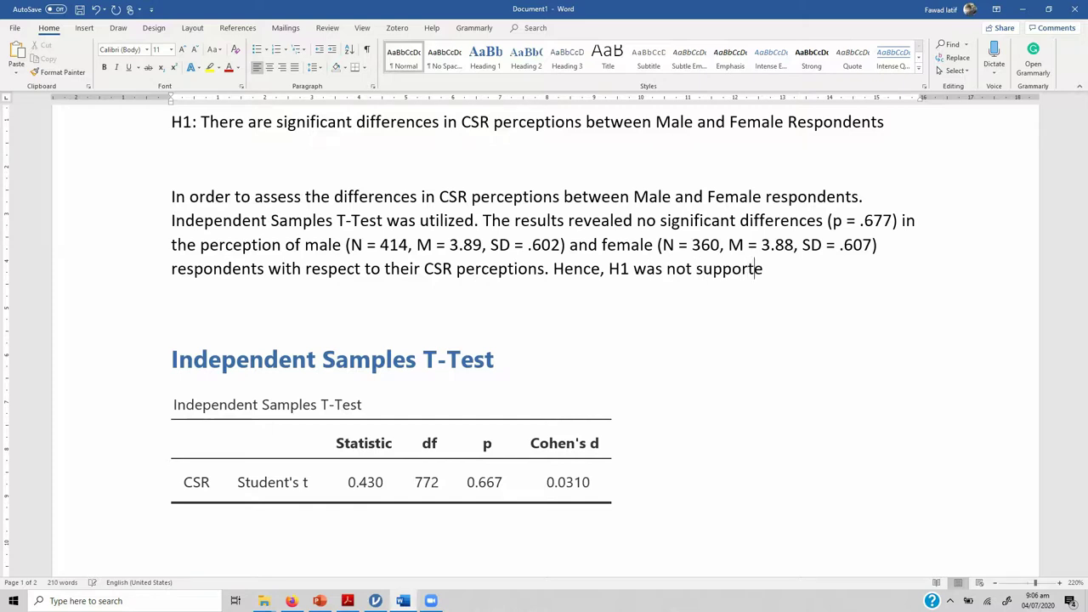
shift+click(695, 245)
Justify the whole results paragraph with Ctrl+J
key(shift+Up)
key(shift+Up)
key(shift+Home)
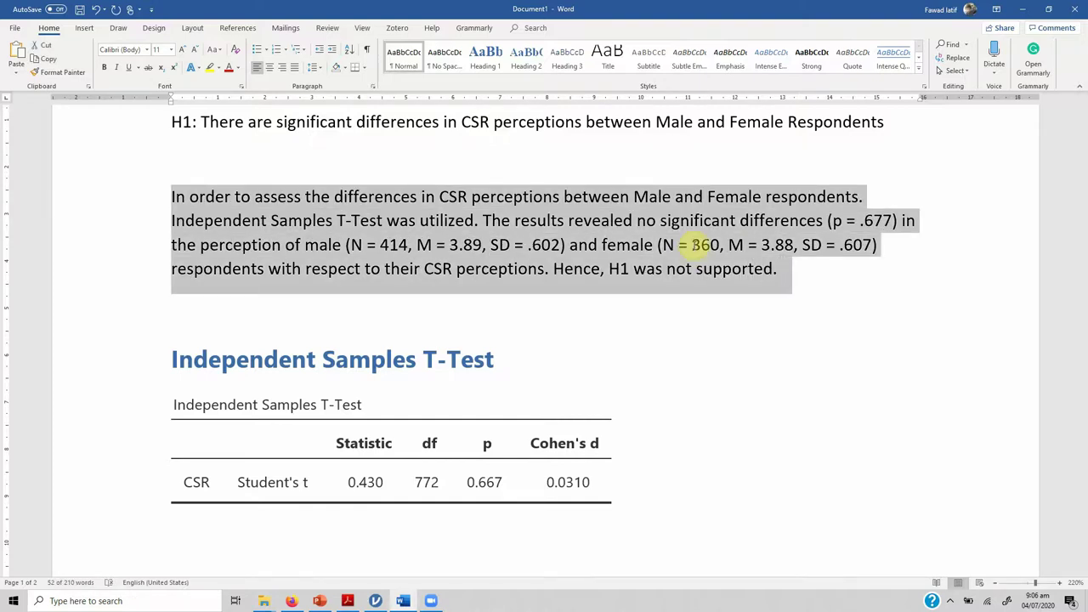
key(ctrl+j)
drag(1083, 170, 1085, 145)
Delete the empty line above the paragraph and add a new line after 'supported.'
click(579, 328)
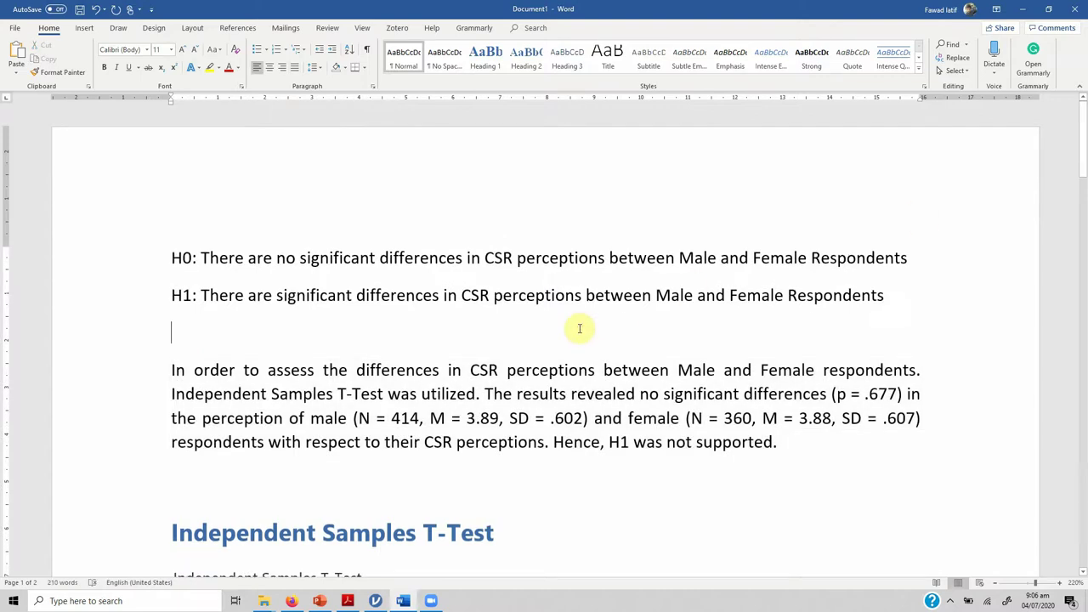
key(Delete)
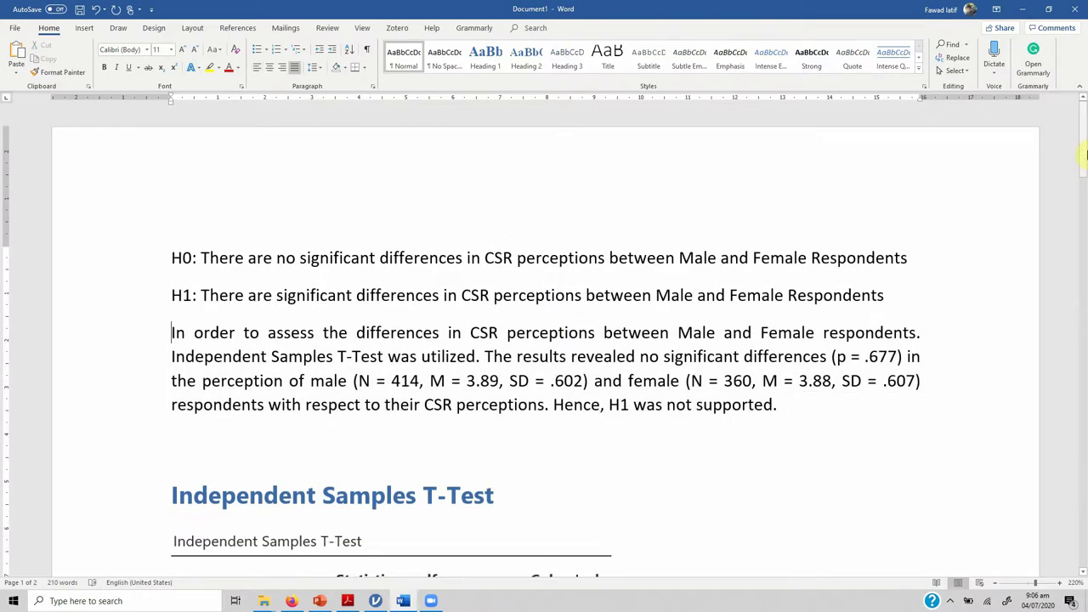
mouse_move(1084, 151)
mouse_down()
mouse_move(1084, 256)
mouse_move(1082, 173)
mouse_up()
click(798, 193)
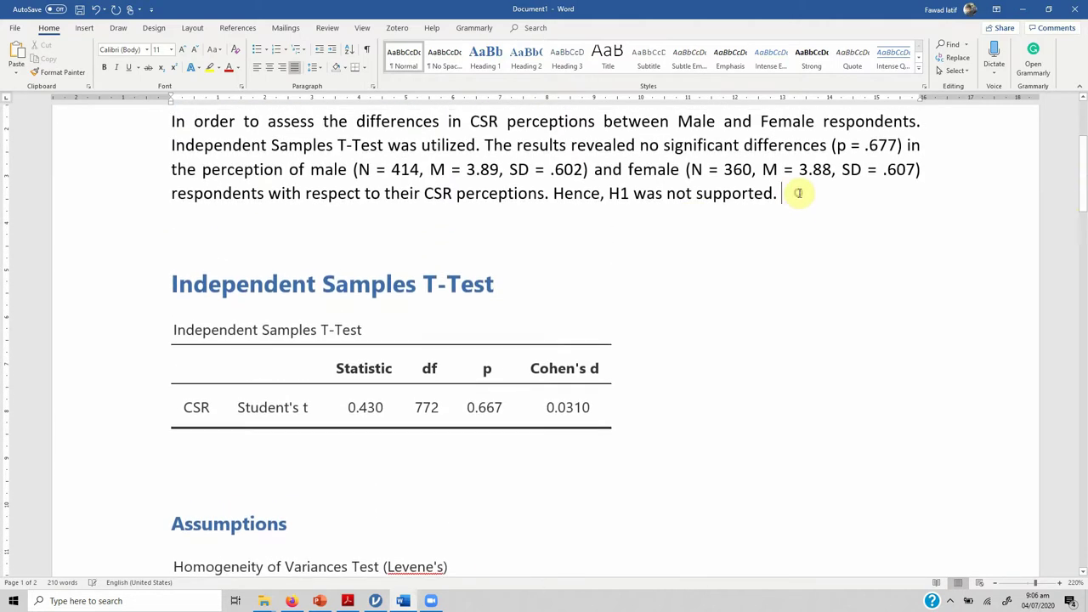
key(Return)
key(Return)
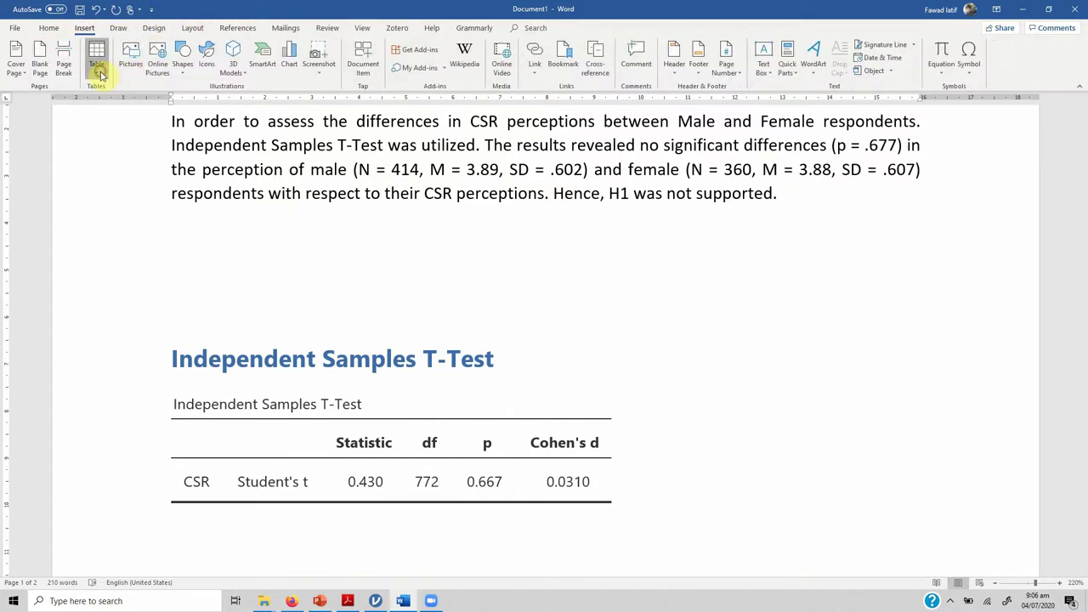
Insert a 5x2 table and type 'Male' in its first cell
click(97, 68)
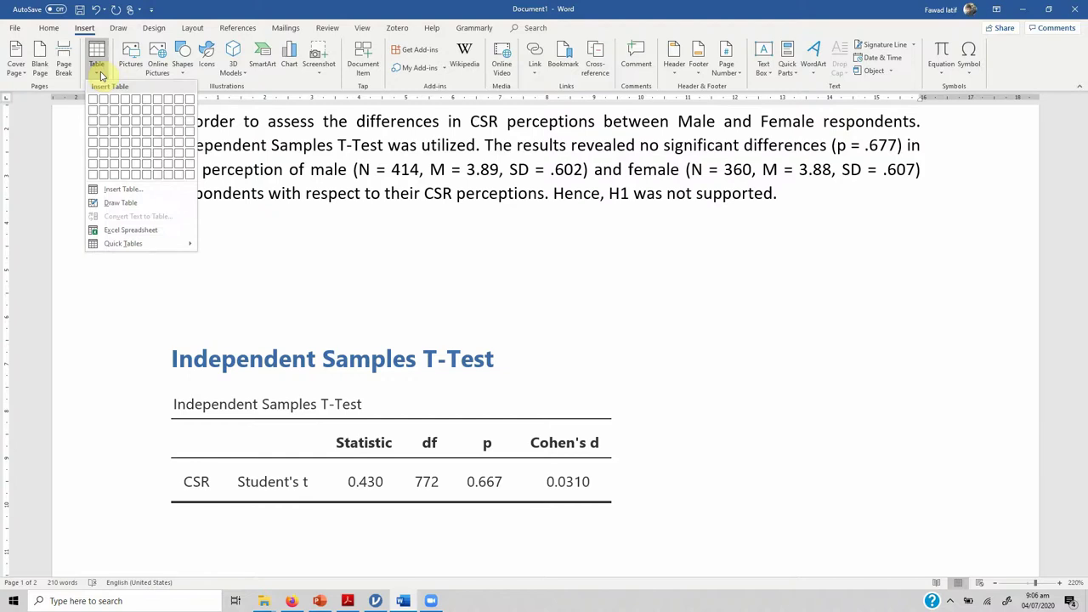
click(135, 109)
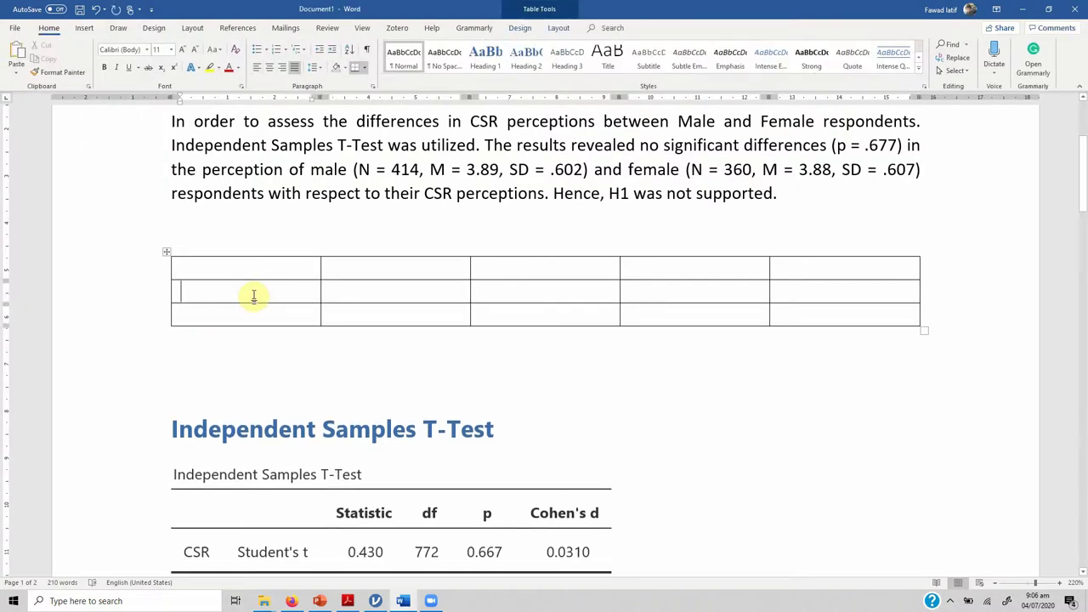
text(Male)
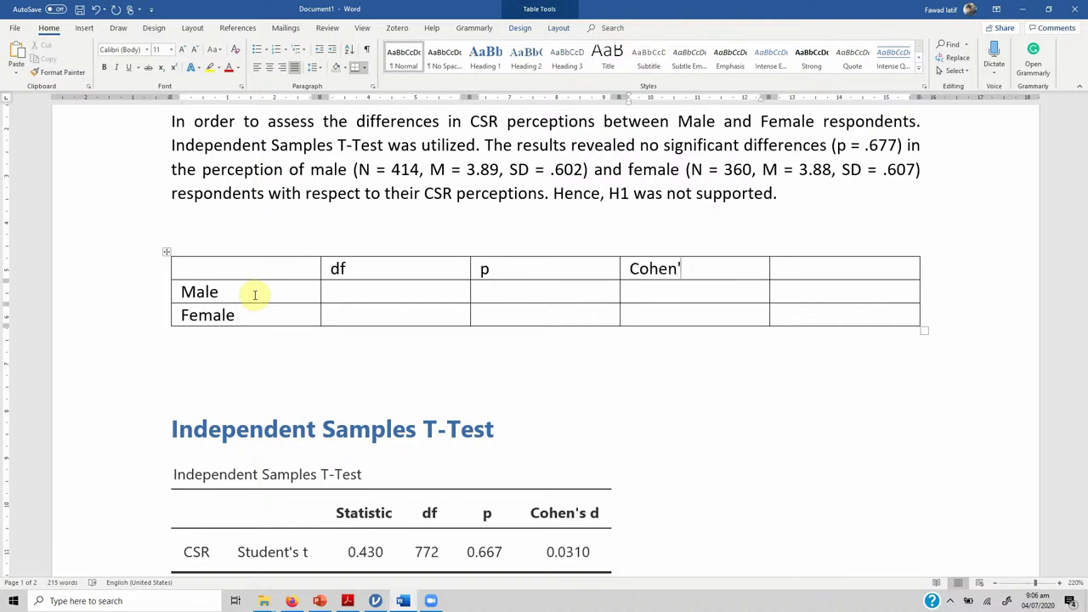
Add f and p columns and move those headings into a new second row
click(319, 253)
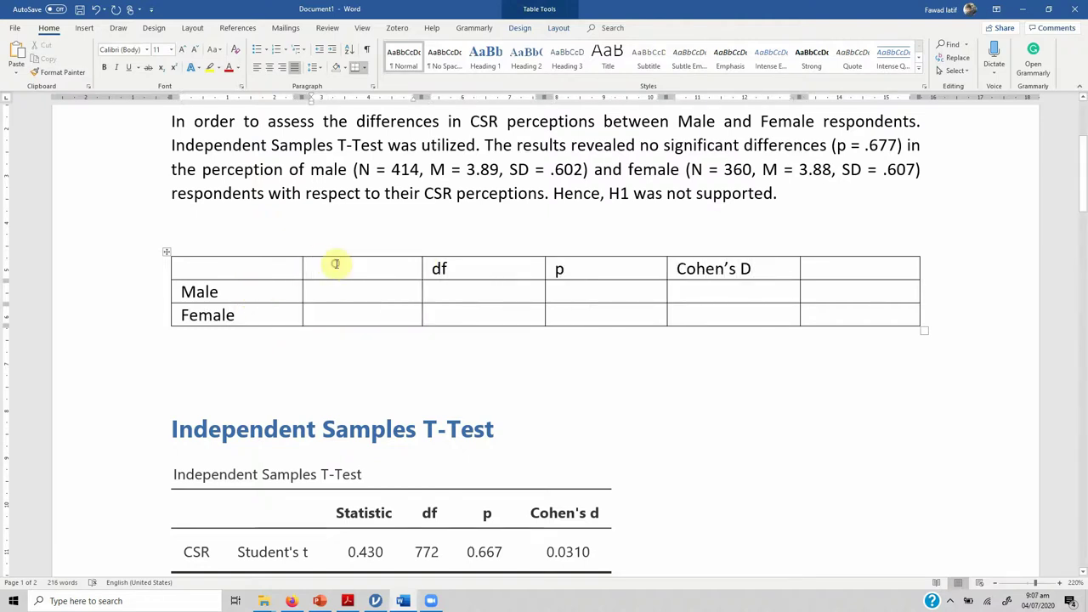
text(f)
mouse_move(1083, 170)
mouse_down()
mouse_move(1083, 212)
mouse_move(1083, 167)
mouse_up()
click(423, 255)
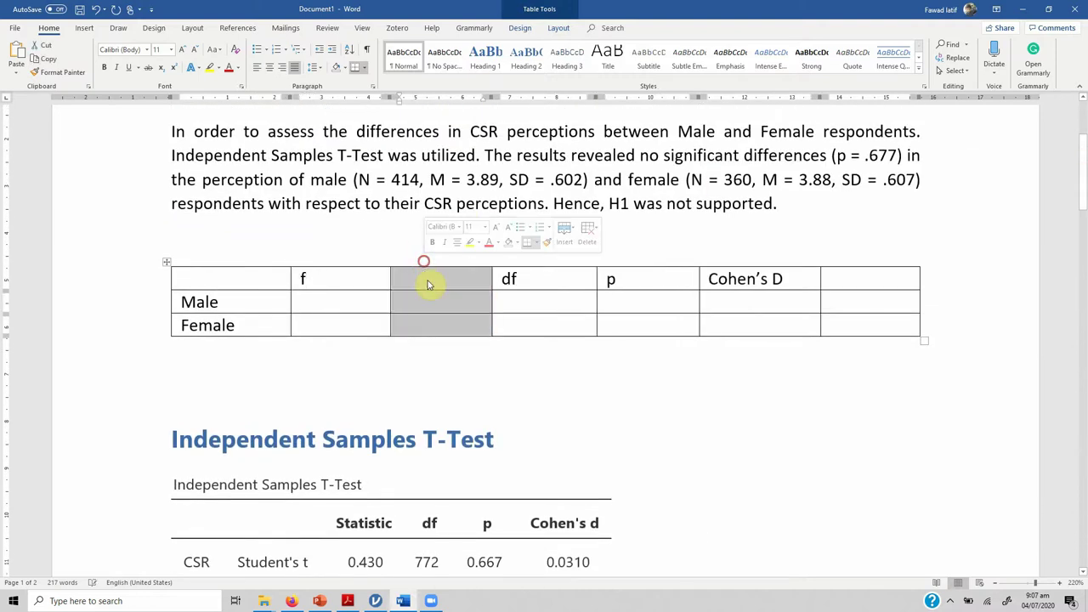
text(p)
click(931, 278)
key(Return)
key(shift+Right)
key(ctrl+x)
key(Down)
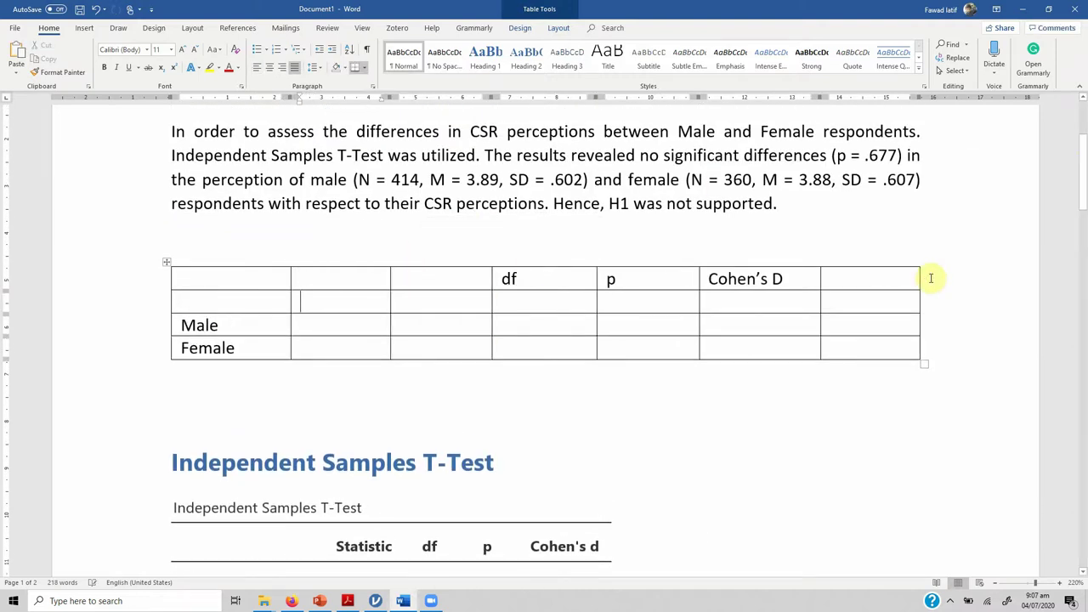
key(ctrl+v)
Merge the header cells above f and p and title them 'Levele's Homogeneity Test'
click(573, 29)
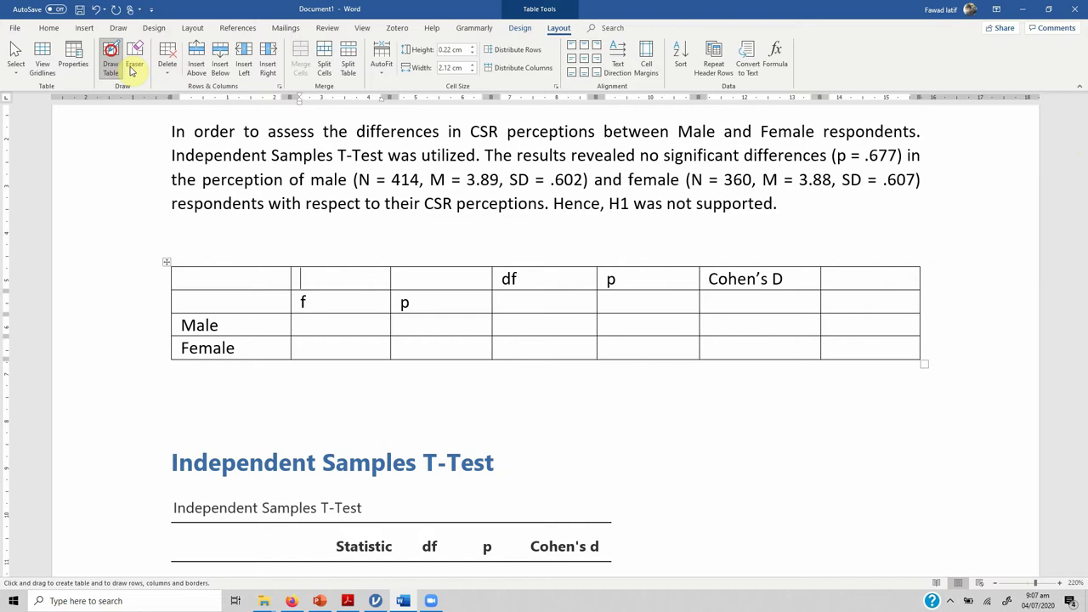
click(42, 64)
click(134, 64)
click(389, 278)
text(Level)
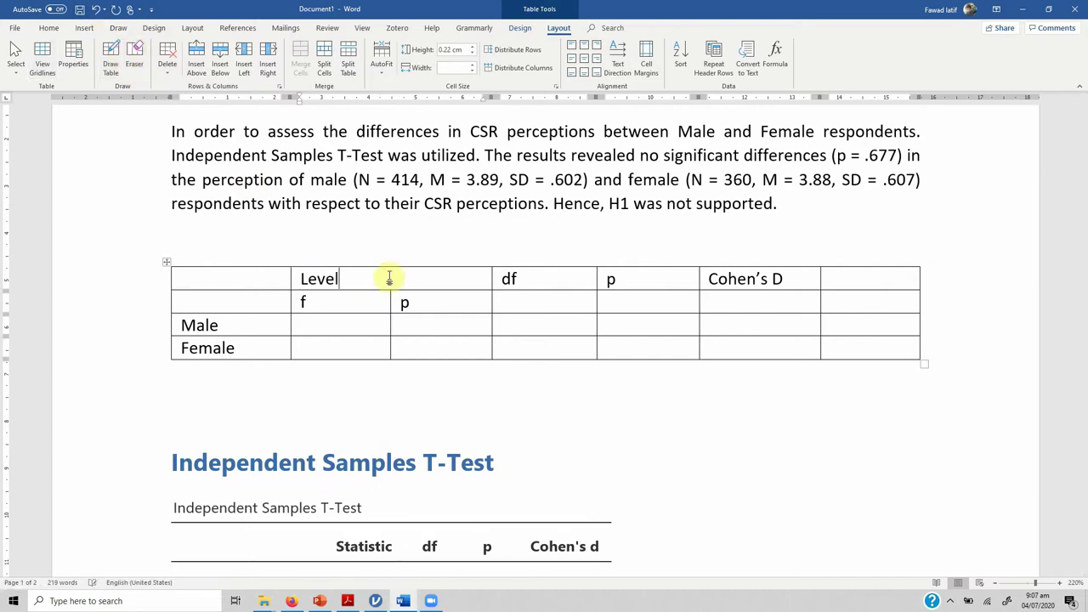
text(e's Homogeneity Test)
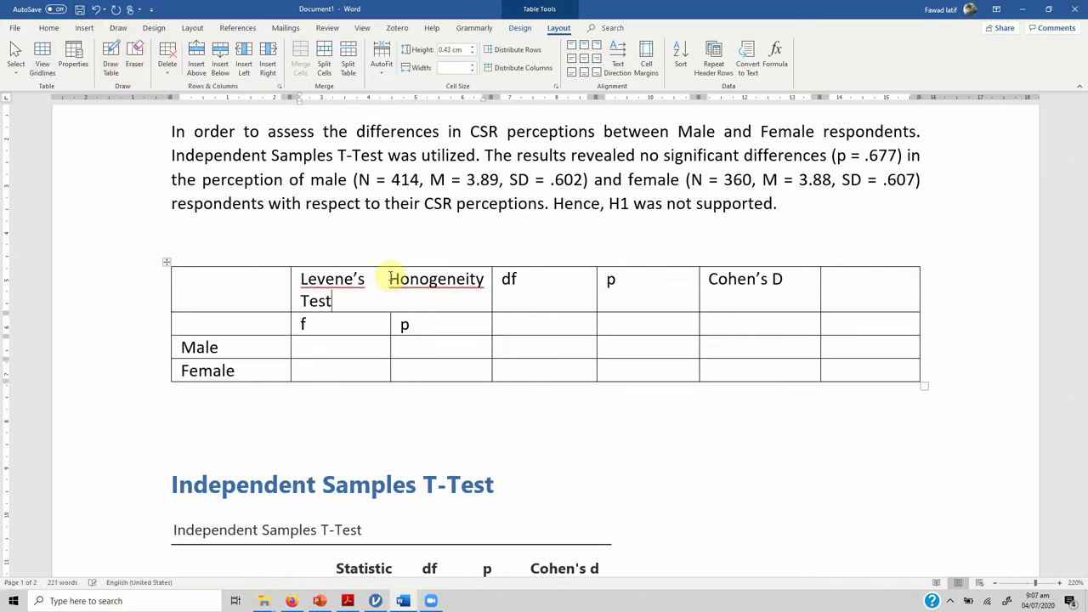
mouse_move(1083, 163)
mouse_down()
mouse_move(1084, 223)
mouse_move(1084, 170)
mouse_up()
Add Mean and SD columns before df and delete the empty last column
click(493, 120)
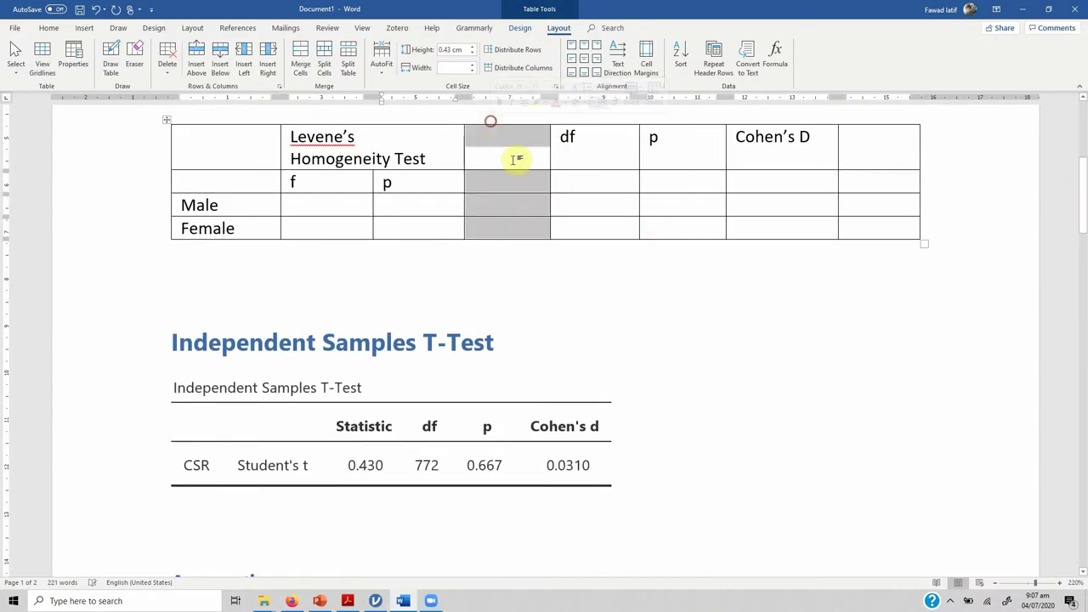
click(504, 153)
text(Mean)
click(552, 120)
click(566, 146)
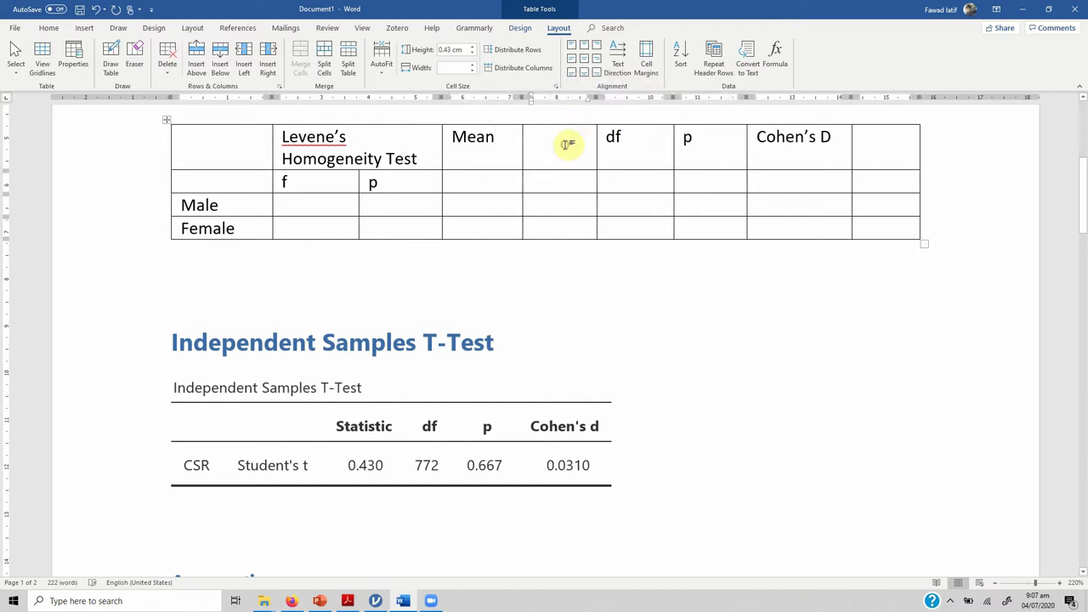
text(SD)
click(873, 122)
click(979, 150)
AutoFit the table to its contents, then to the full window width
scroll(364, 243, up, 3)
click(166, 245)
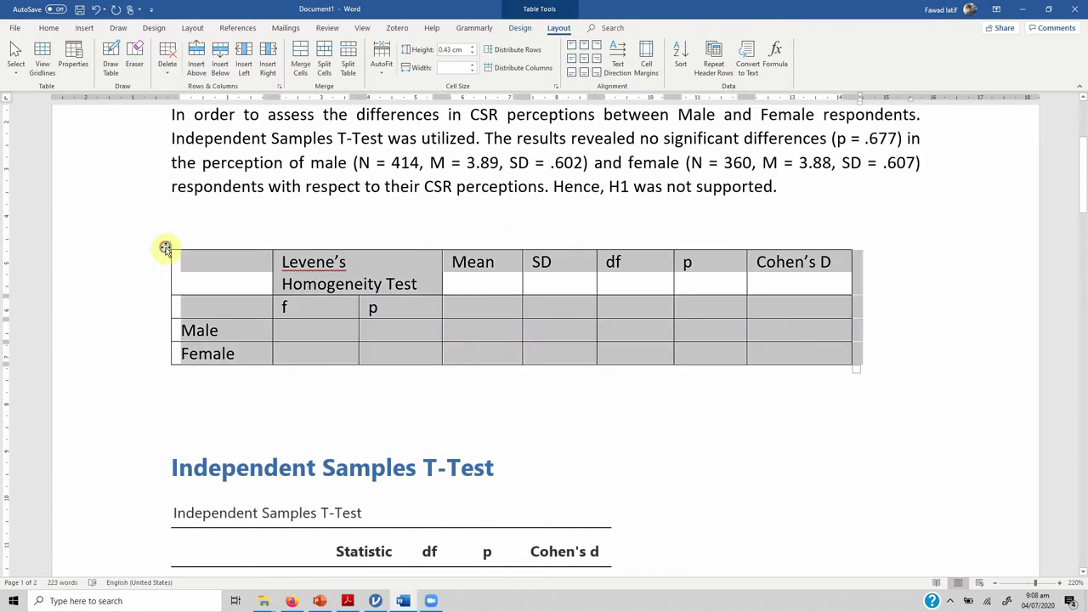
right_click(166, 247)
mouse_move(243, 383)
click(326, 383)
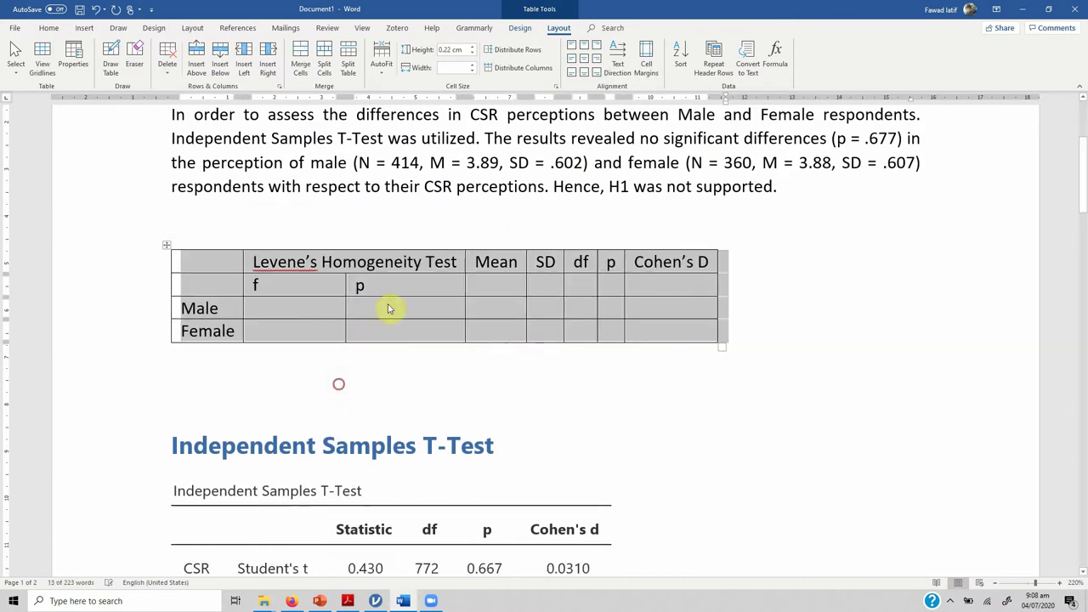
right_click(169, 246)
click(328, 393)
Center the f and p subheadings and drag the border before Mean leftwards to widen it
drag(345, 283, 425, 289)
click(625, 412)
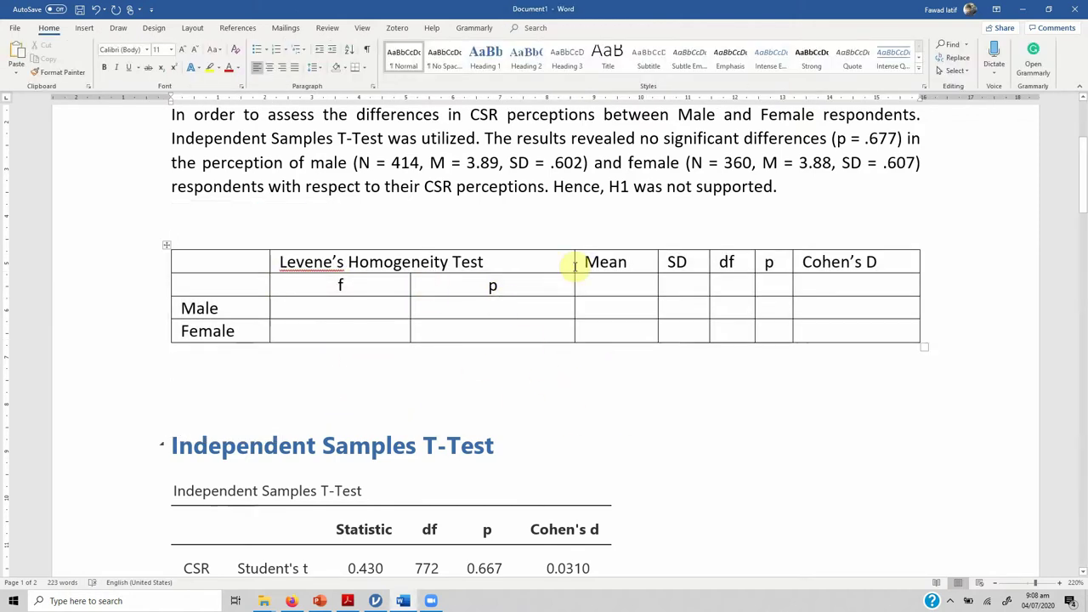
mouse_move(1083, 235)
mouse_down()
mouse_move(1084, 276)
mouse_move(1085, 238)
mouse_up()
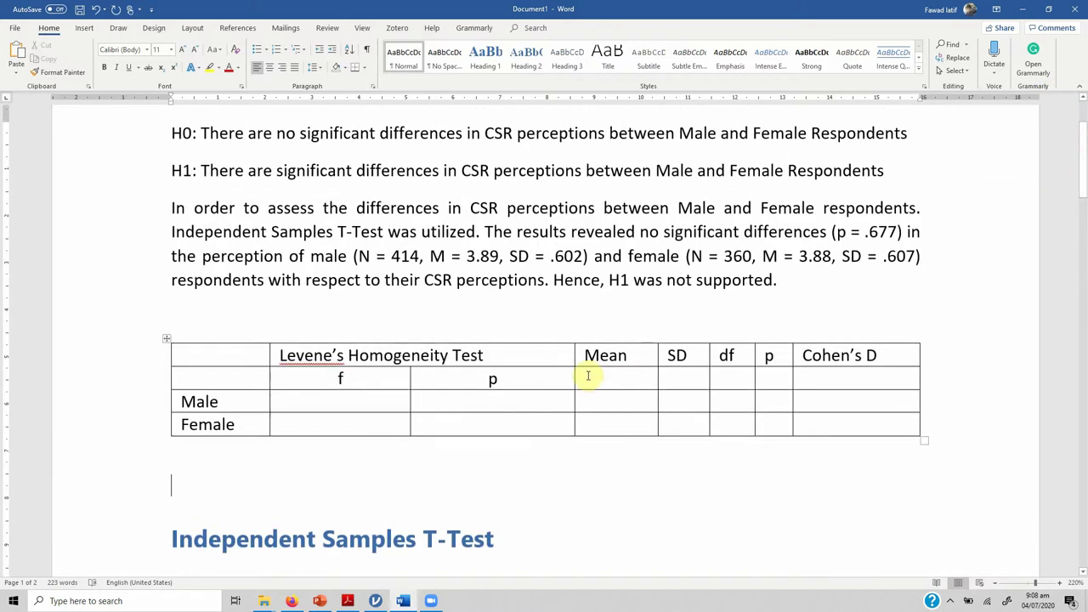
drag(574, 371, 513, 369)
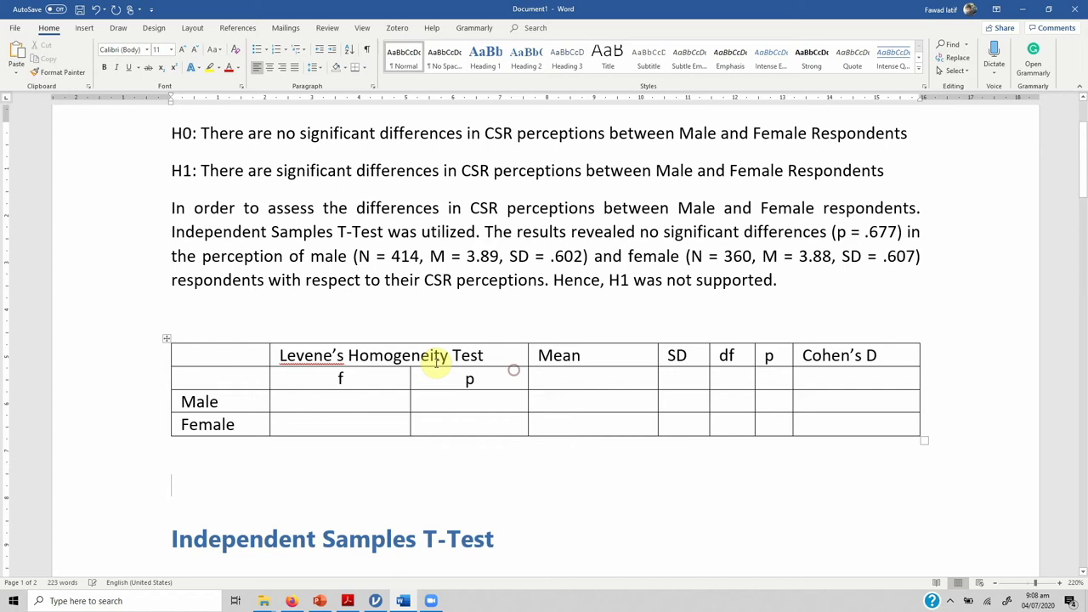